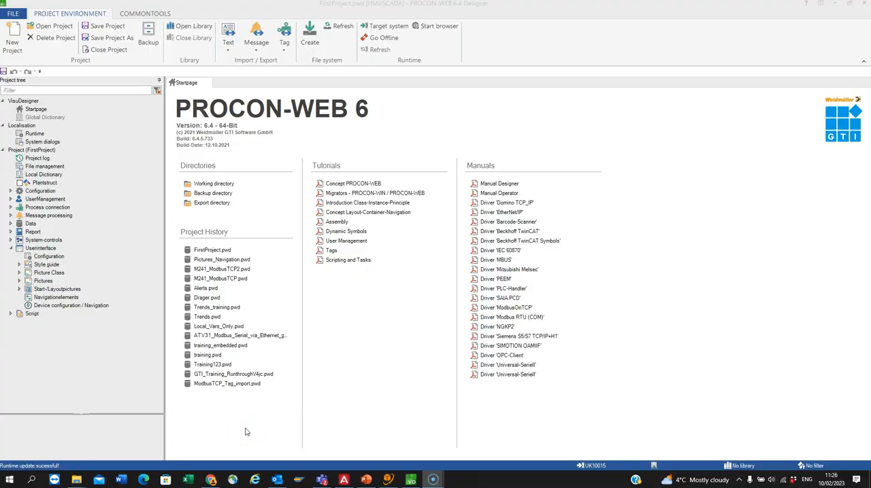
Step: Create a new HMI/SCADA project named Naviagation from the empty Pictures_Navigation template, closing the project that is open
{"action": "left_click", "coordinate": [95, 89]}
{"action": "left_click", "coordinate": [14, 40]}
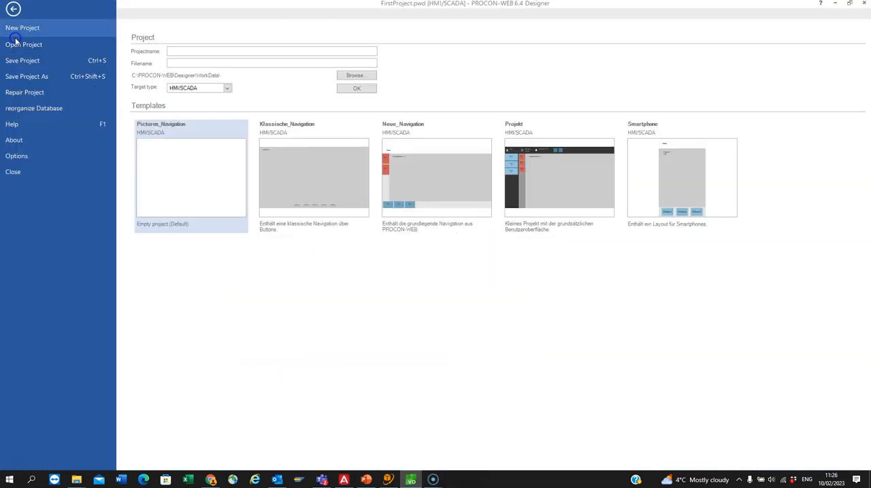
{"action": "left_click", "coordinate": [197, 52]}
{"action": "type", "text": "Naviagation"}
{"action": "left_click", "coordinate": [206, 122]}
{"action": "left_click", "coordinate": [359, 89]}
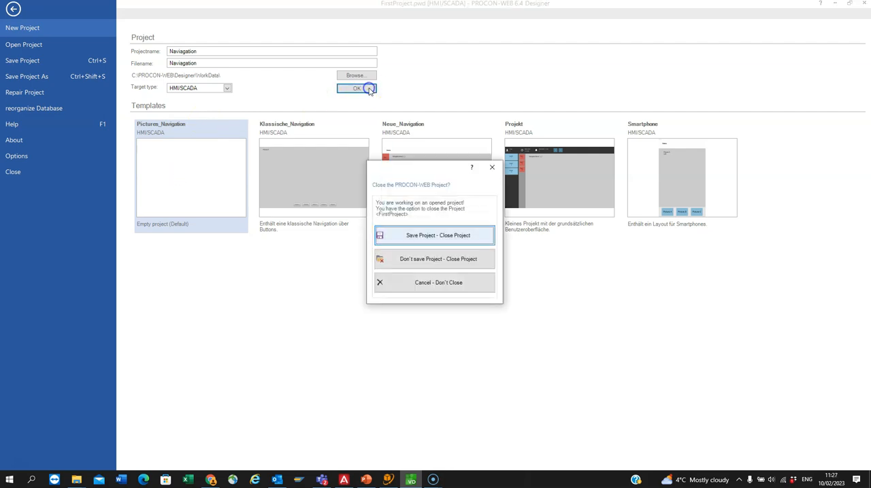
{"action": "left_click", "coordinate": [421, 249]}
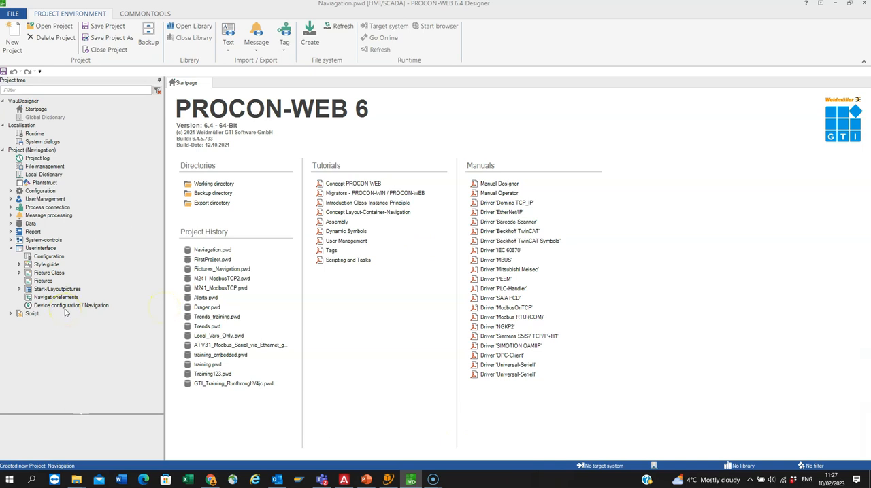
Step: Enable Scale to fullscreen and Keep aspect ratio for the Default device in the device configuration
{"action": "double_click", "coordinate": [43, 306]}
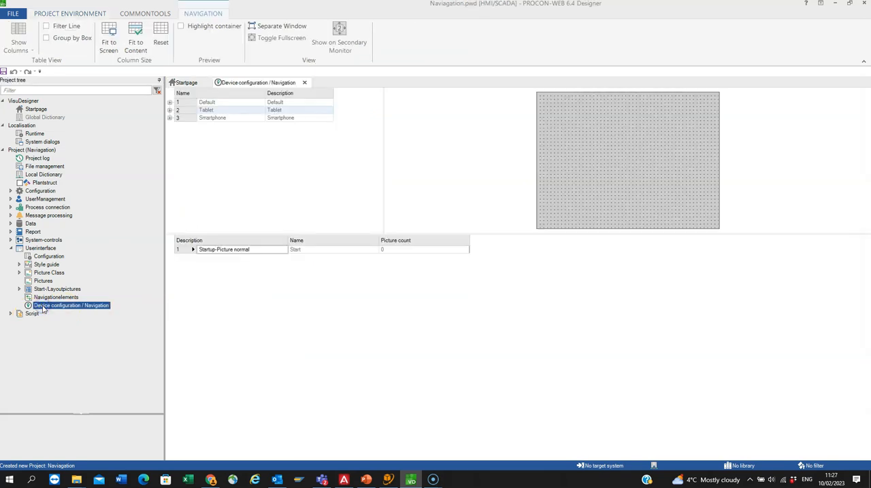
{"action": "left_click", "coordinate": [59, 307]}
{"action": "left_click", "coordinate": [171, 102]}
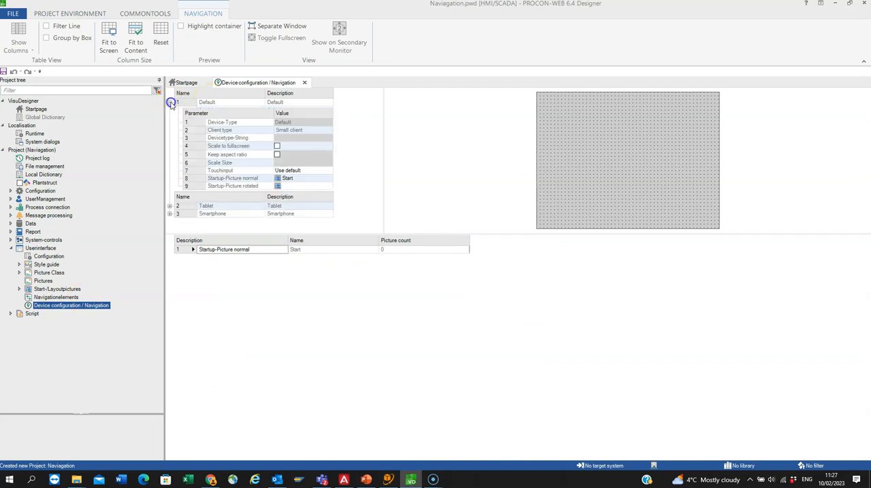
{"action": "left_click", "coordinate": [277, 146]}
{"action": "left_click", "coordinate": [277, 147]}
{"action": "left_click", "coordinate": [276, 155]}
{"action": "left_click", "coordinate": [276, 155]}
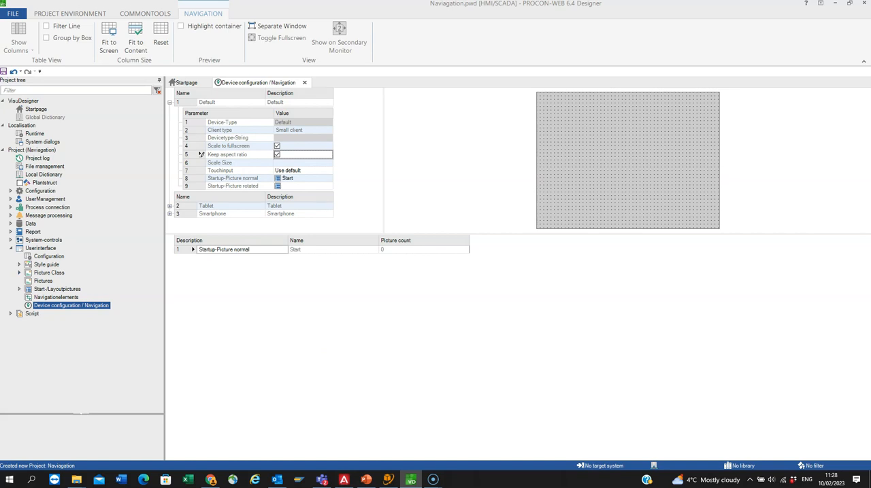
Step: Set the size of picture class Class_1 to 1280 in X and 800 in Y
{"action": "left_click", "coordinate": [19, 273]}
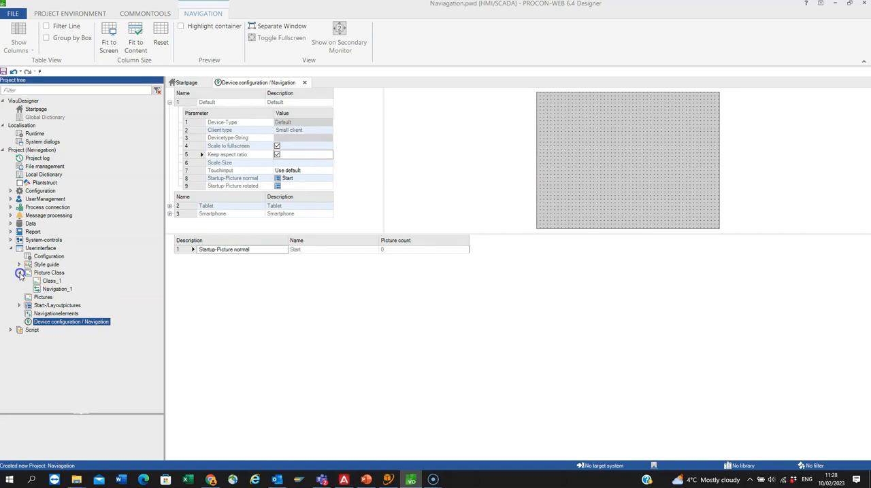
{"action": "double_click", "coordinate": [53, 281]}
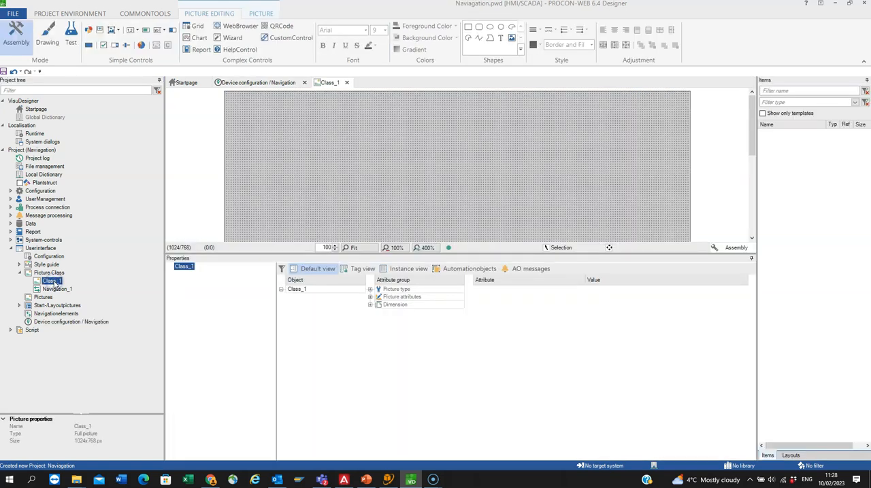
{"action": "left_click", "coordinate": [370, 305]}
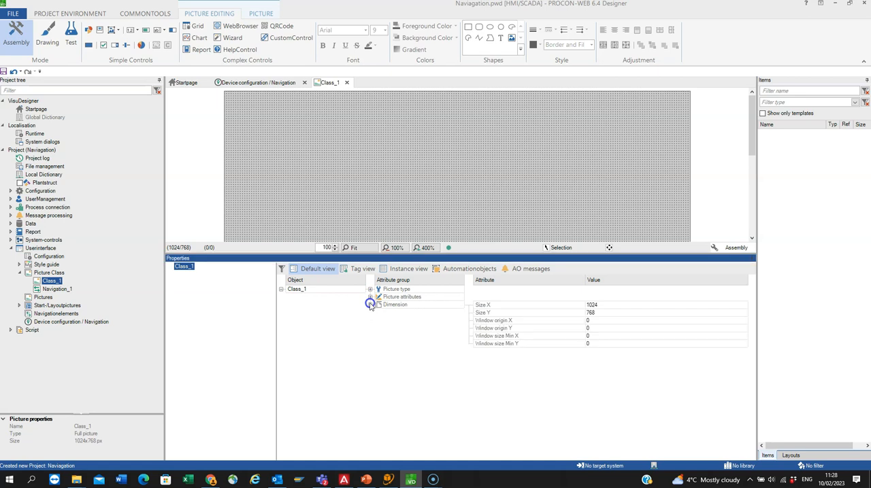
{"action": "left_click", "coordinate": [611, 307]}
{"action": "type", "text": "1280"}
{"action": "left_click", "coordinate": [612, 312]}
{"action": "type", "text": "800"}
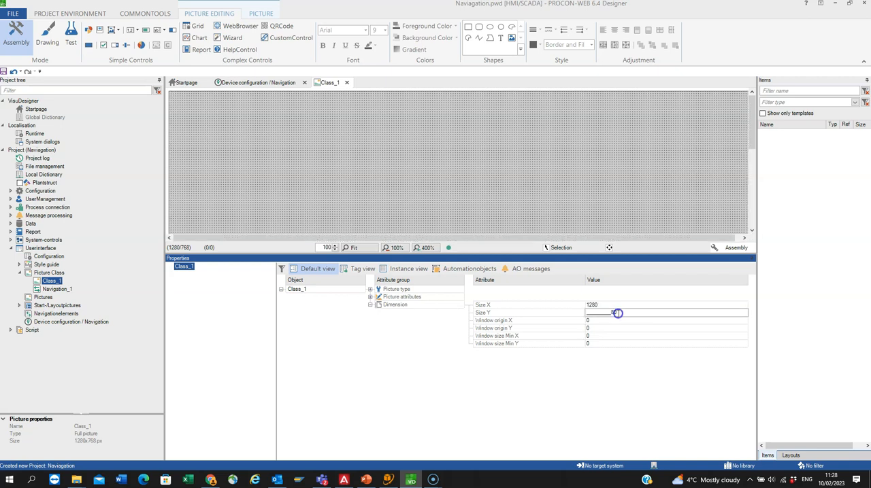
{"action": "left_click", "coordinate": [618, 343]}
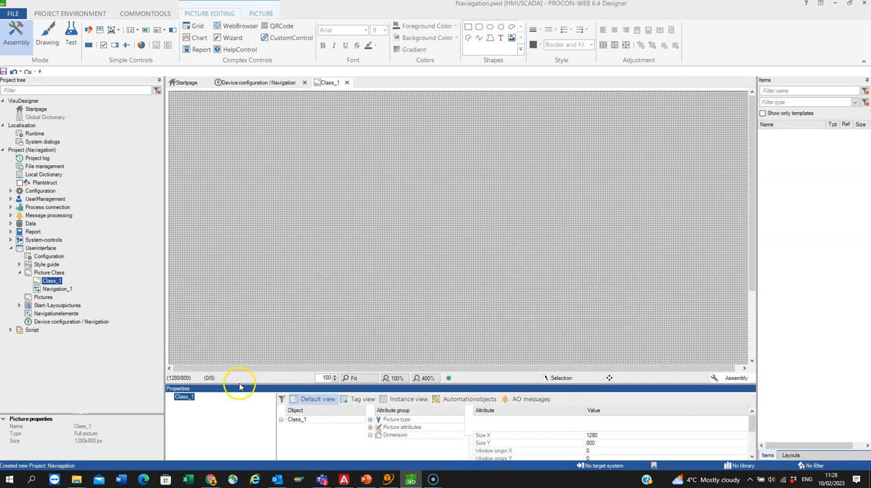
Step: Open the Start layout picture and locate the picture class it is based on in the project tree
{"action": "left_click", "coordinate": [20, 305]}
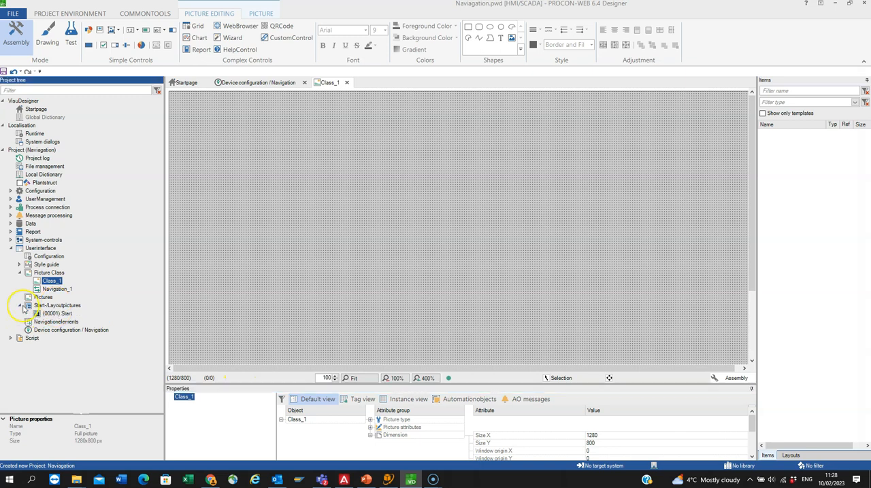
{"action": "double_click", "coordinate": [70, 314]}
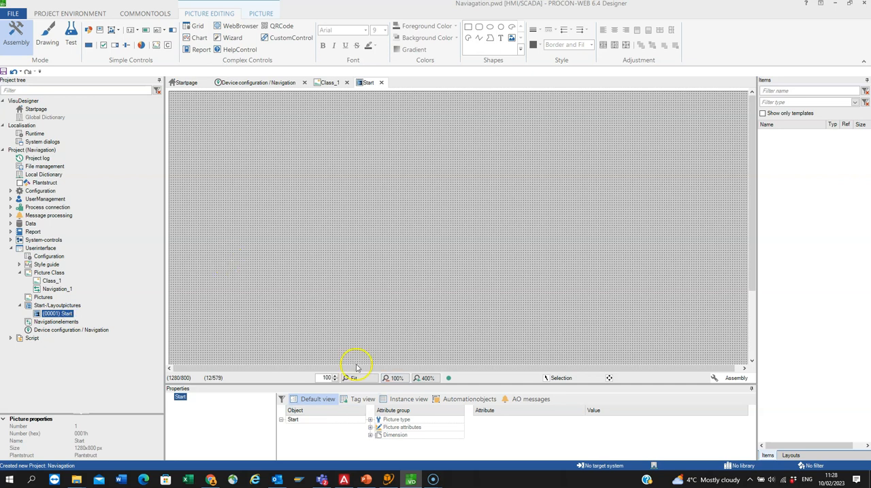
{"action": "left_click", "coordinate": [54, 285]}
{"action": "right_click", "coordinate": [68, 314]}
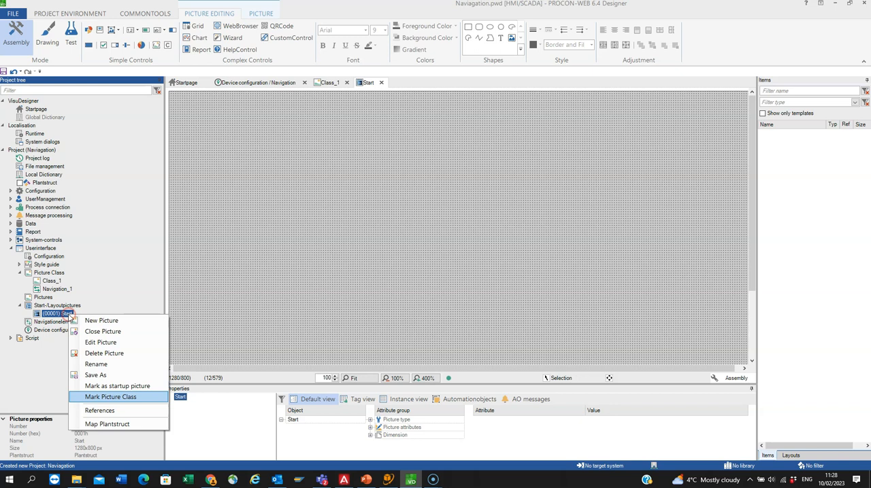
{"action": "left_click", "coordinate": [109, 398]}
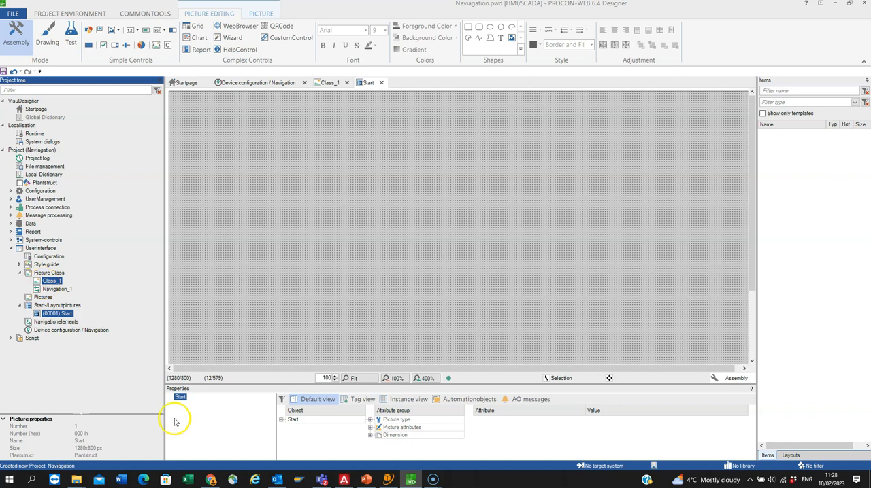
Step: Set the background color of picture class Class_1 to Moccasin from the system palette
{"action": "left_click", "coordinate": [54, 282]}
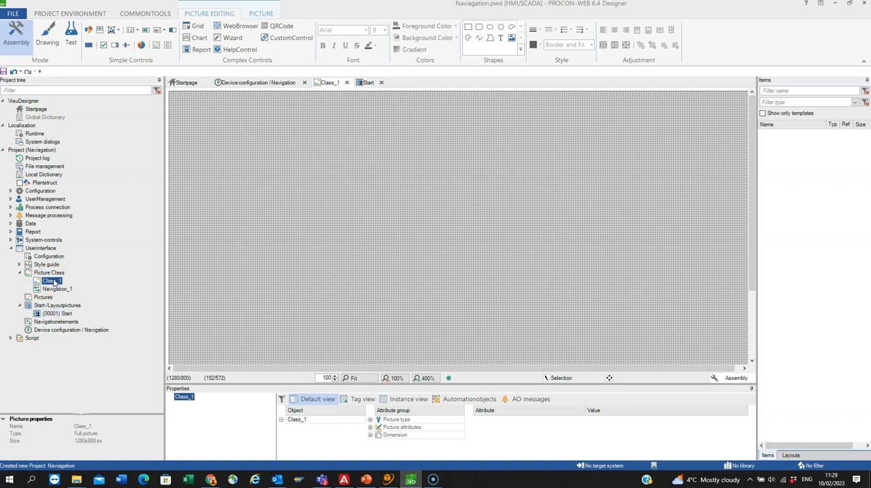
{"action": "left_click", "coordinate": [370, 428]}
{"action": "left_click_drag", "start_coordinate": [394, 385], "coordinate": [394, 274]}
{"action": "left_click", "coordinate": [373, 384]}
{"action": "left_click", "coordinate": [743, 307]}
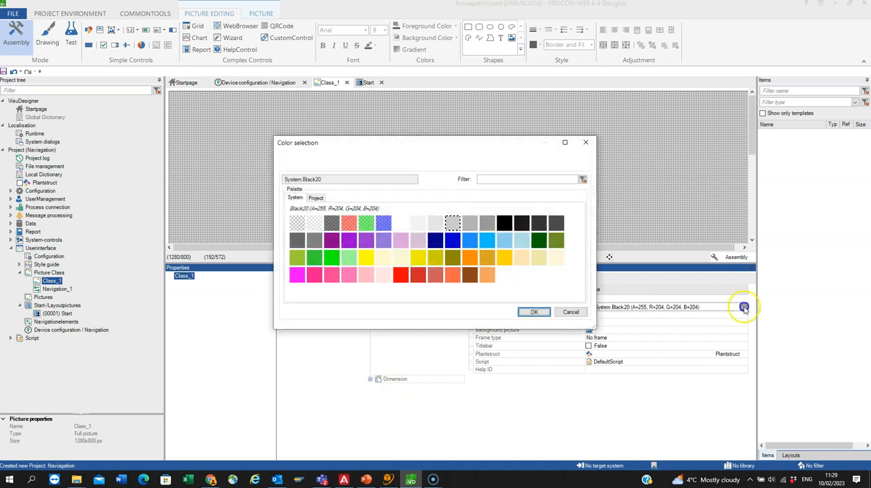
{"action": "left_click", "coordinate": [522, 261]}
{"action": "left_click", "coordinate": [534, 311]}
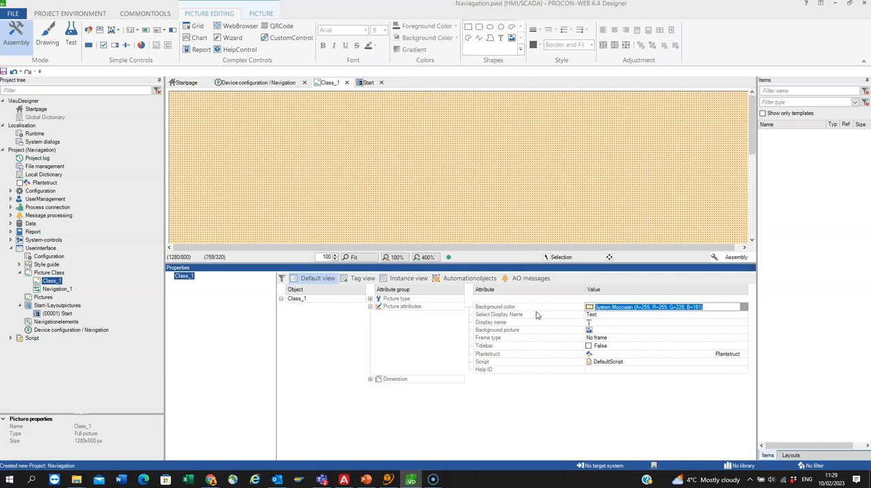
Step: Add a container to the Start layout picture and set its container type to Navigation
{"action": "double_click", "coordinate": [67, 315]}
{"action": "left_click_drag", "start_coordinate": [248, 264], "coordinate": [248, 405]}
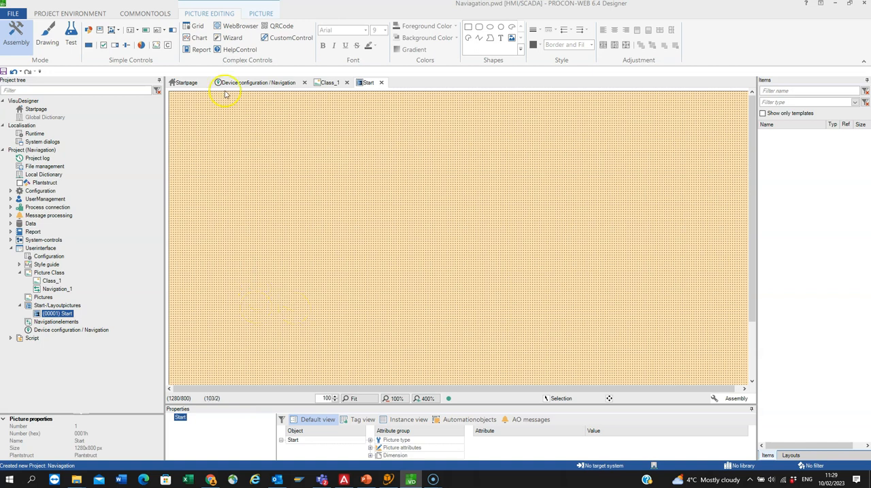
{"action": "left_click", "coordinate": [167, 46]}
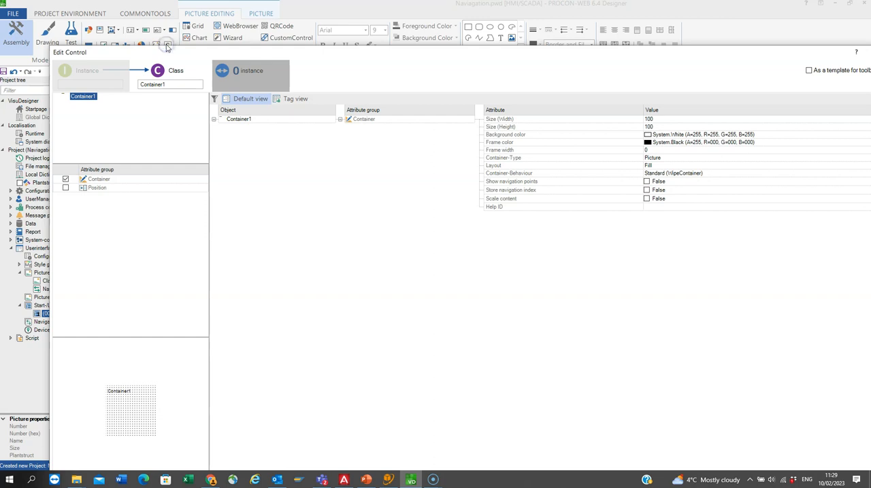
{"action": "left_click_drag", "start_coordinate": [755, 48], "coordinate": [585, 49]}
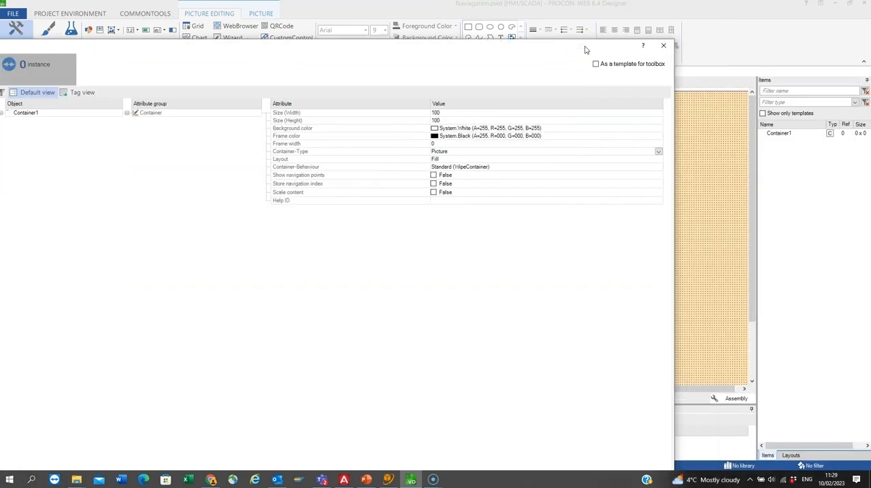
{"action": "left_click", "coordinate": [658, 151]}
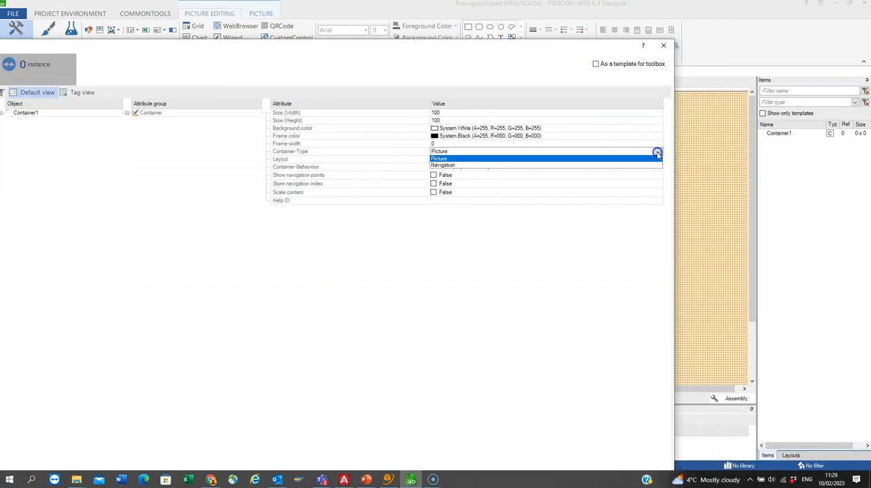
{"action": "left_click", "coordinate": [506, 166]}
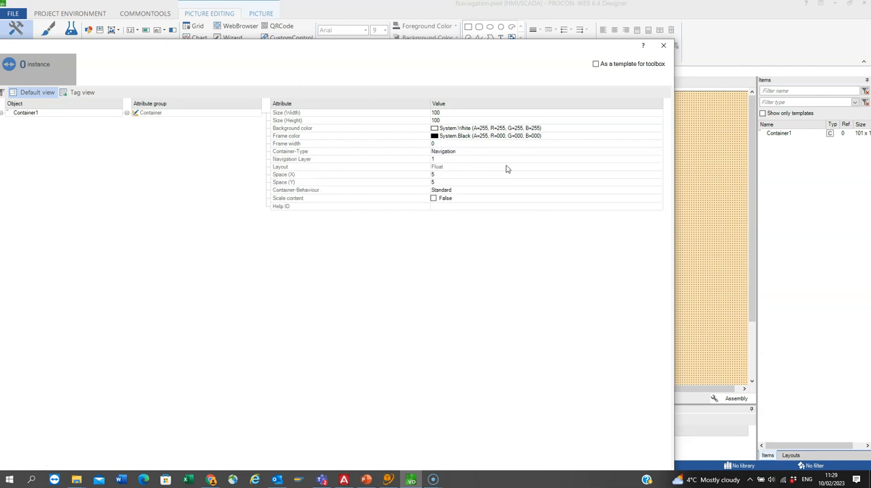
Step: Set the navigation container's width to 150 and height to 800, and place it on the picture
{"action": "left_click", "coordinate": [460, 114]}
{"action": "type", "text": "150"}
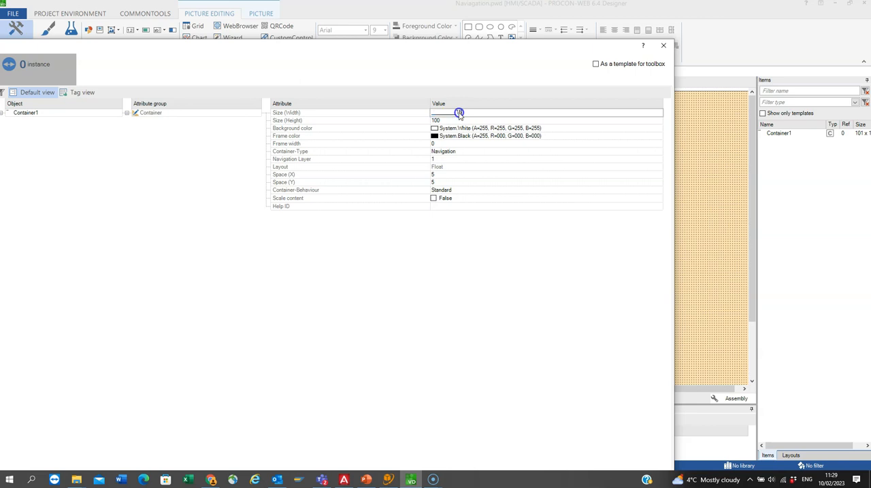
{"action": "left_click", "coordinate": [460, 120]}
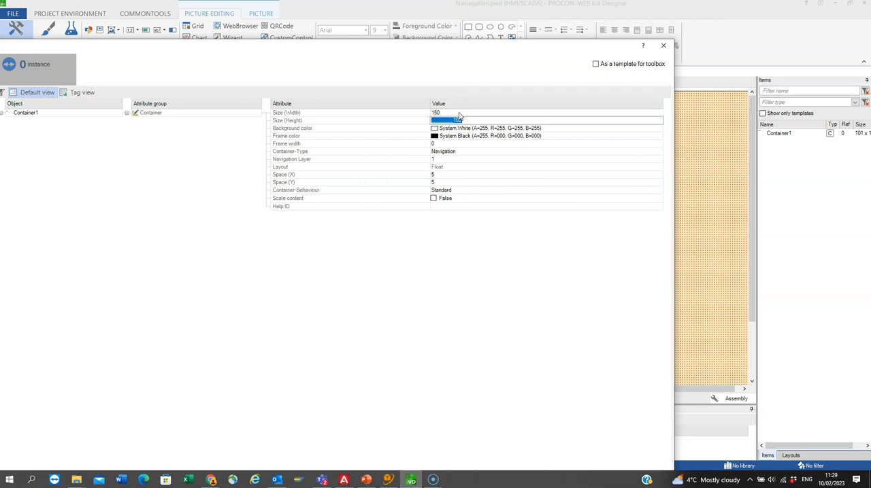
{"action": "type", "text": "800"}
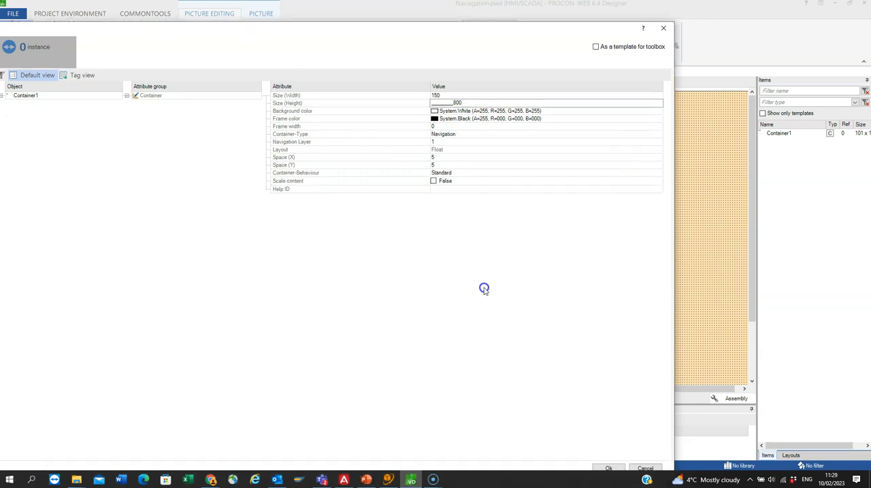
{"action": "left_click", "coordinate": [630, 444]}
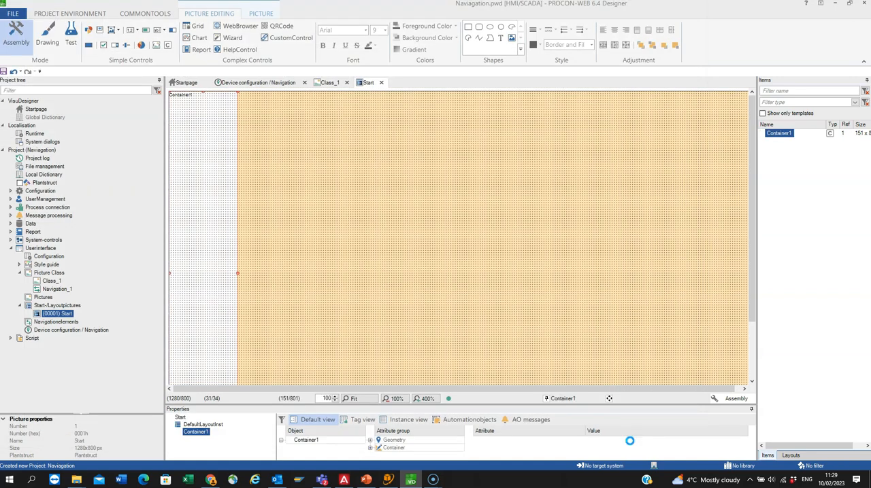
Step: Add a second container to the Start picture with width 1130, height 800 and container type Picture
{"action": "left_click", "coordinate": [174, 97]}
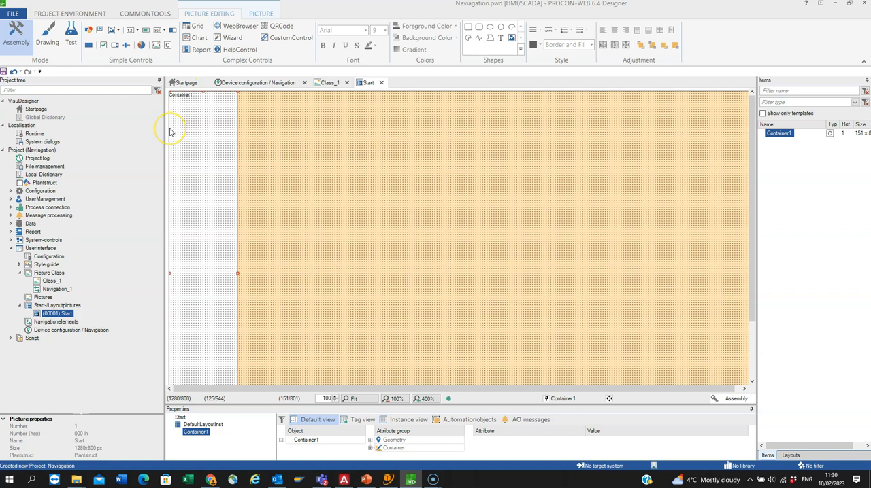
{"action": "left_click_drag", "start_coordinate": [221, 405], "coordinate": [221, 358]}
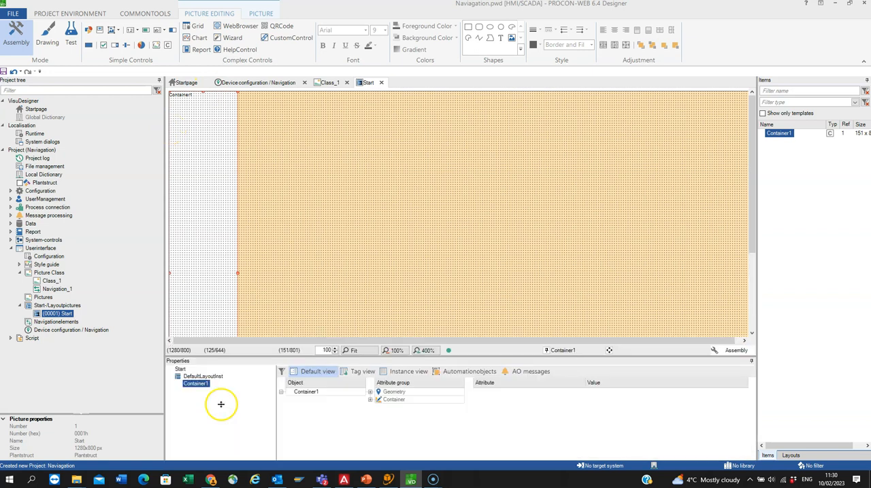
{"action": "left_click", "coordinate": [222, 404]}
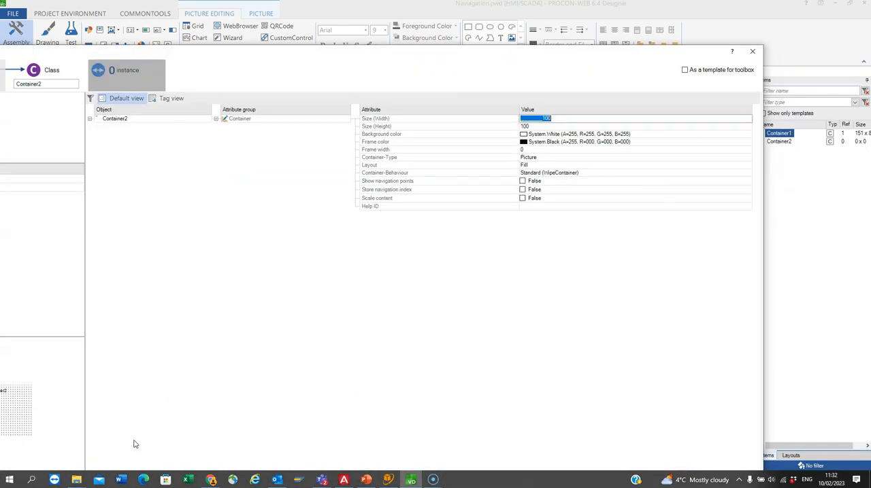
{"action": "type", "text": "1130"}
{"action": "left_click", "coordinate": [540, 127]}
{"action": "type", "text": "800"}
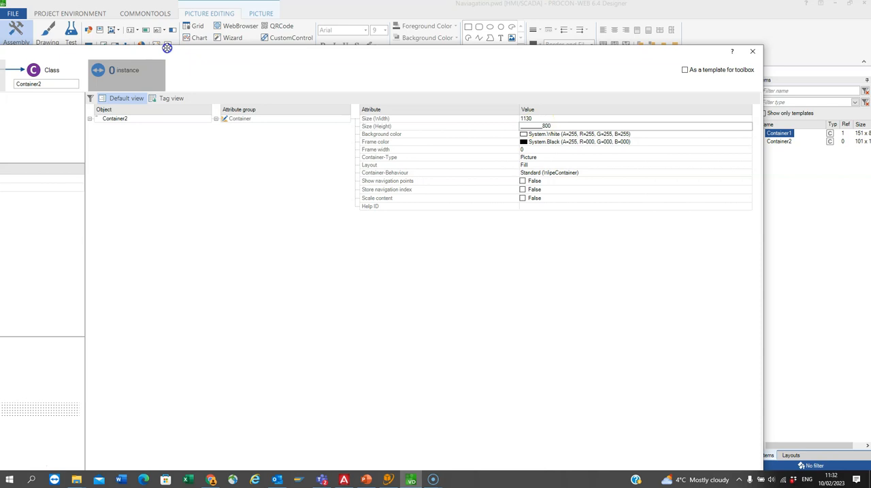
{"action": "left_click", "coordinate": [747, 157]}
{"action": "left_click", "coordinate": [747, 157]}
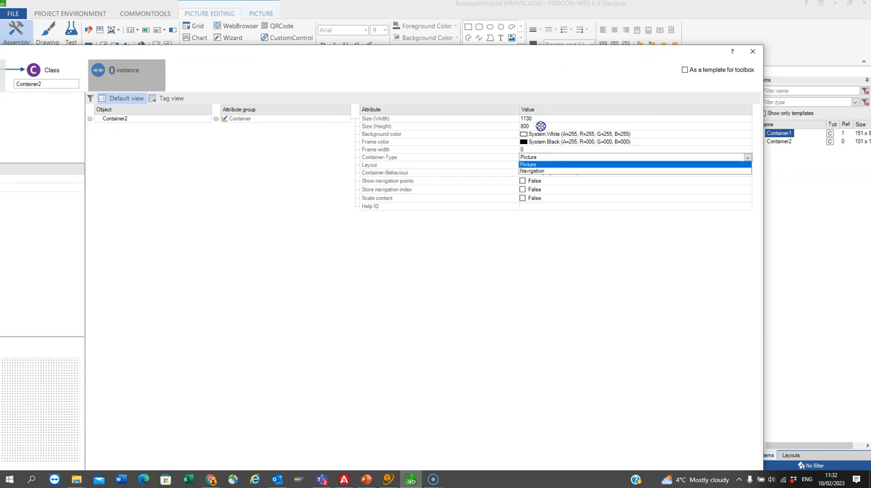
{"action": "left_click", "coordinate": [528, 166]}
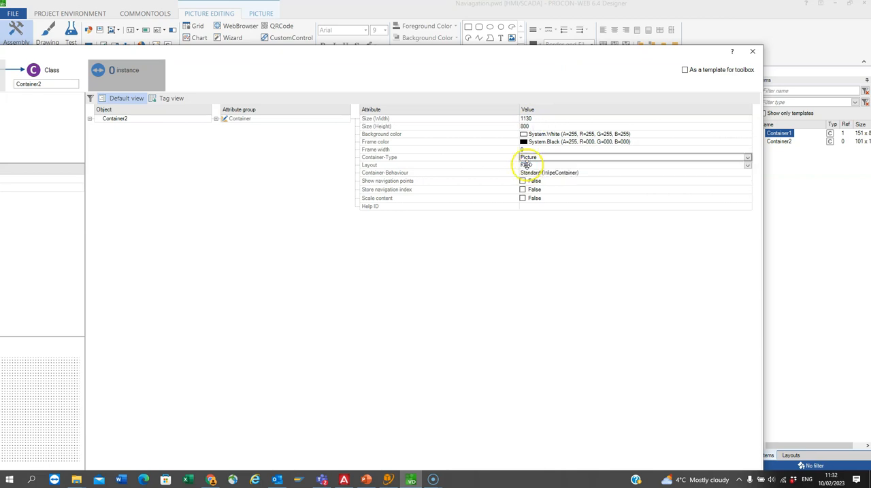
{"action": "left_click_drag", "start_coordinate": [568, 233], "coordinate": [553, 201]}
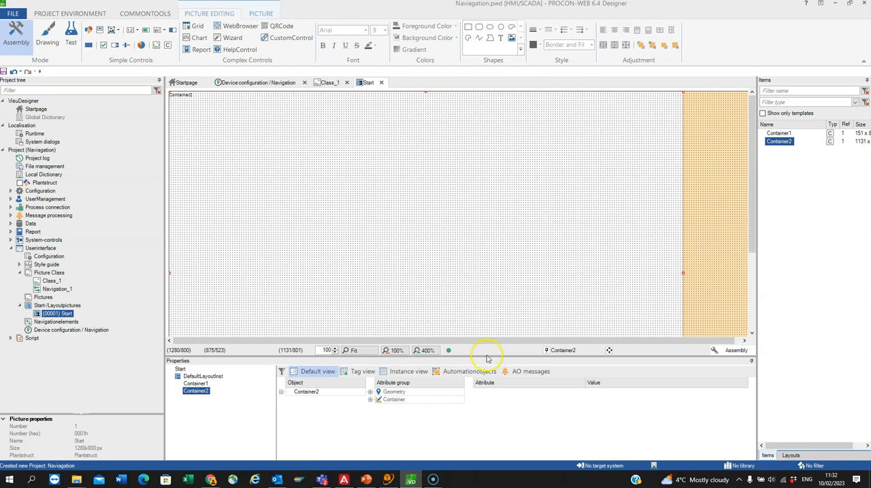
Step: Set the picture container's X position to 150 on the Start layout, keeping its Y position at 0
{"action": "left_click", "coordinate": [371, 393]}
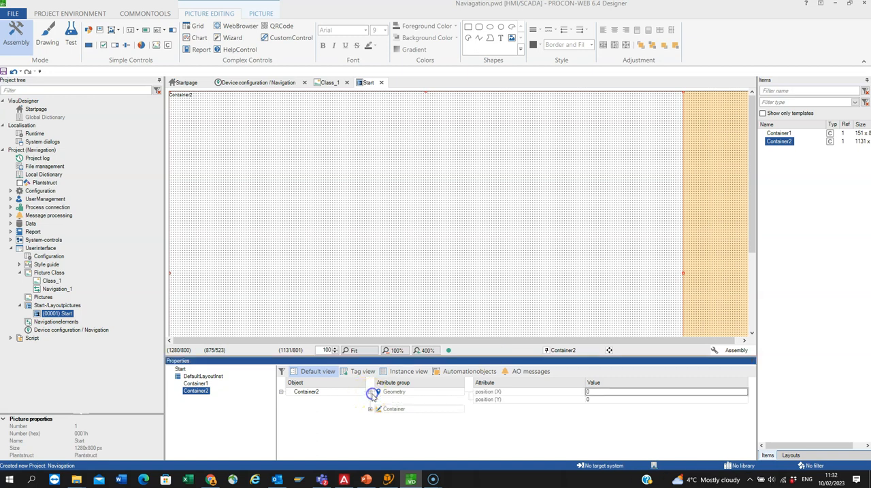
{"action": "left_click", "coordinate": [600, 394]}
{"action": "type", "text": "150"}
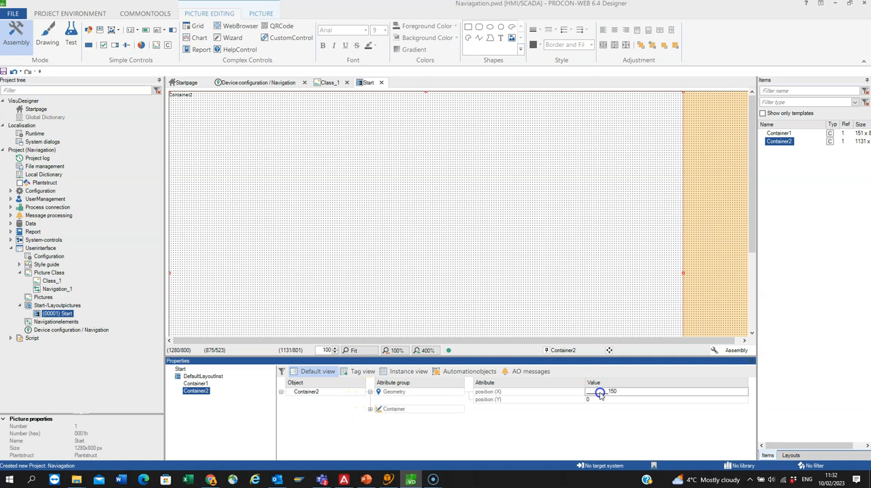
{"action": "key", "text": "Tab"}
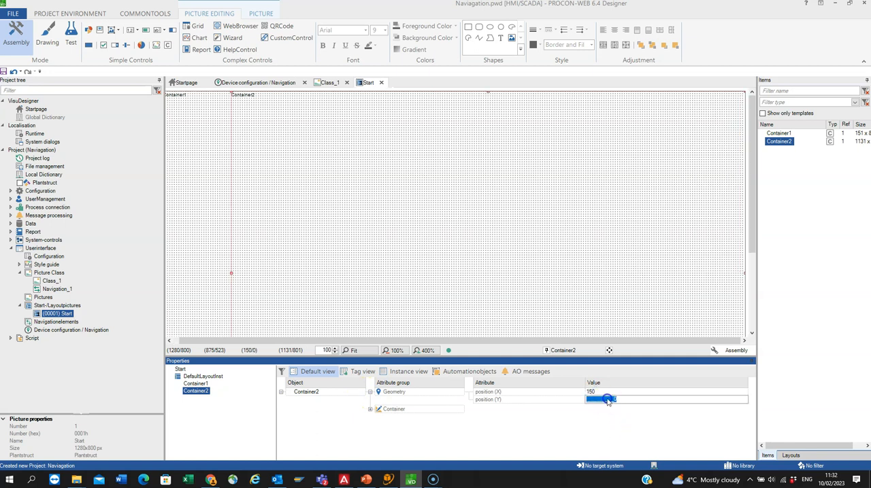
{"action": "key", "text": "Return"}
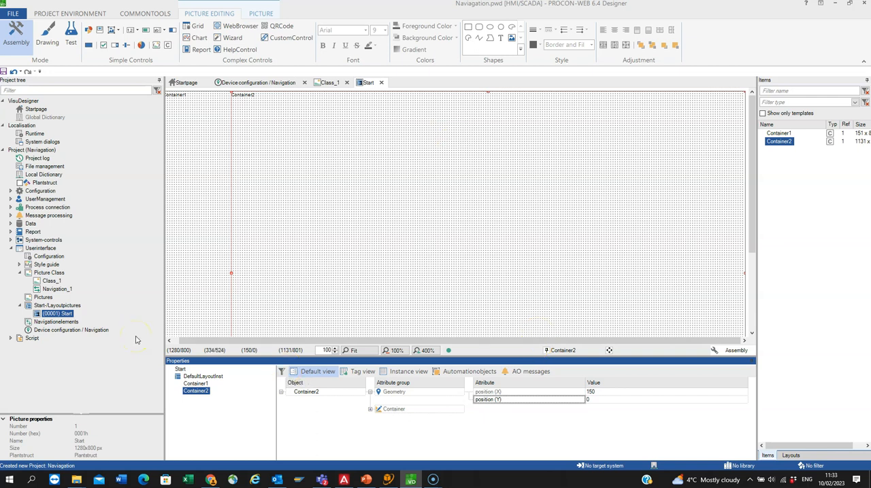
Step: Create a new picture class, Class_2, with Size X 1130 and Size Y 800, keeping Text as the display name selection
{"action": "right_click", "coordinate": [60, 273]}
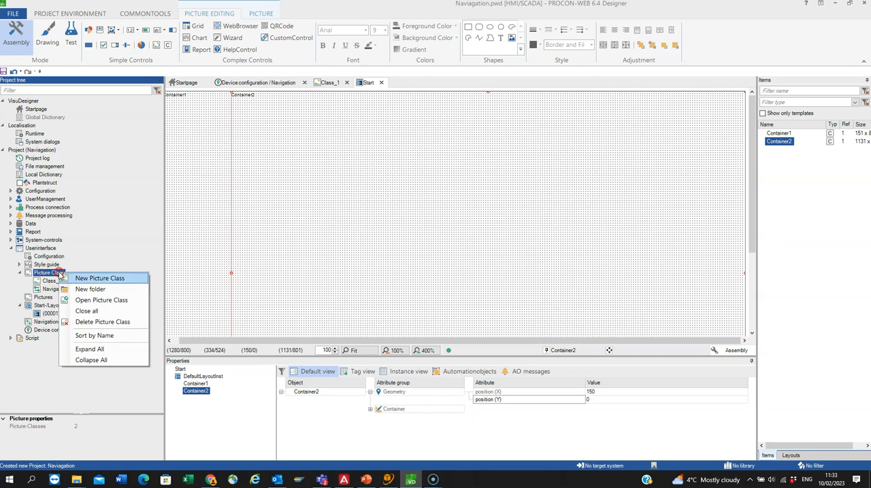
{"action": "left_click", "coordinate": [77, 279]}
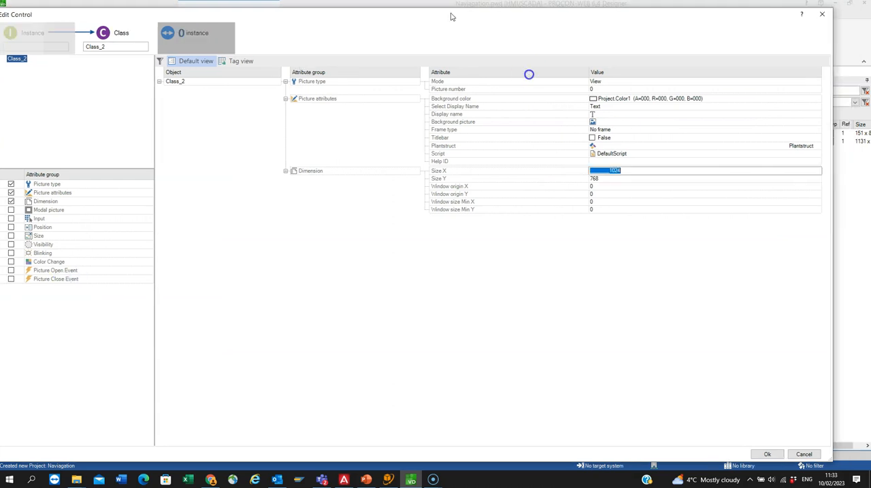
{"action": "left_click", "coordinate": [614, 171]}
{"action": "type", "text": "1130"}
{"action": "key", "text": "Tab"}
{"action": "type", "text": "800"}
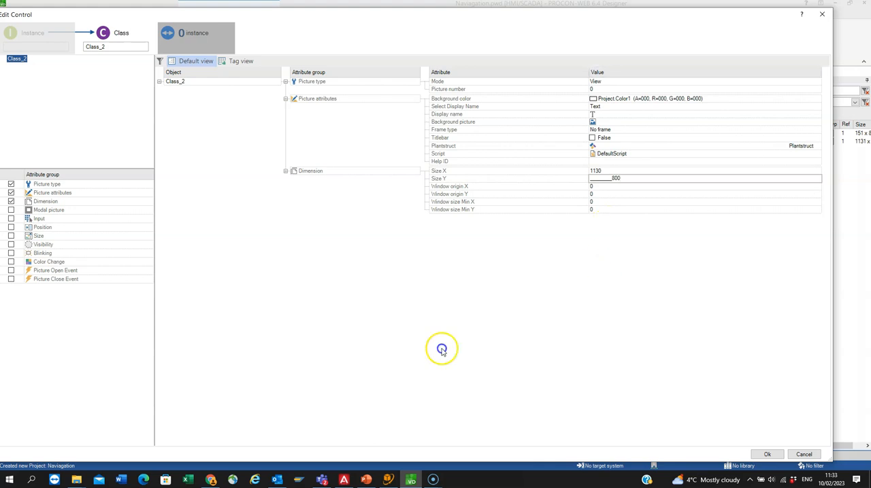
{"action": "left_click", "coordinate": [621, 106]}
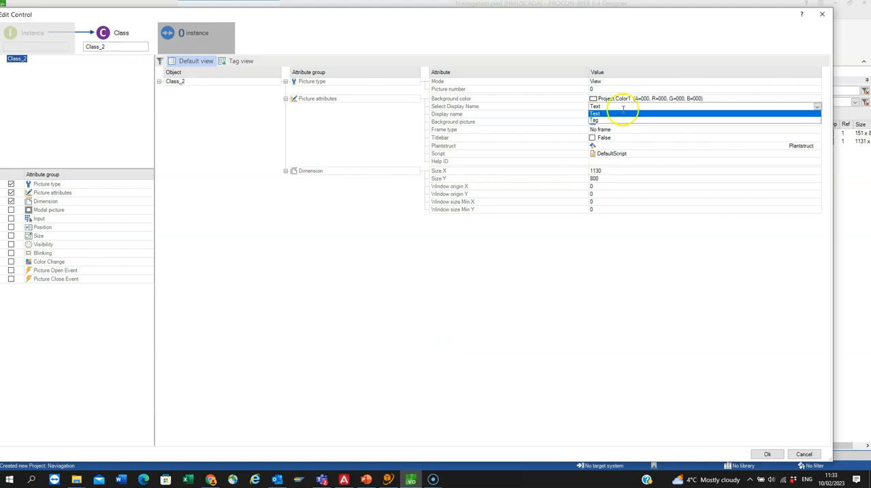
{"action": "left_click", "coordinate": [621, 109]}
{"action": "key", "text": "Return"}
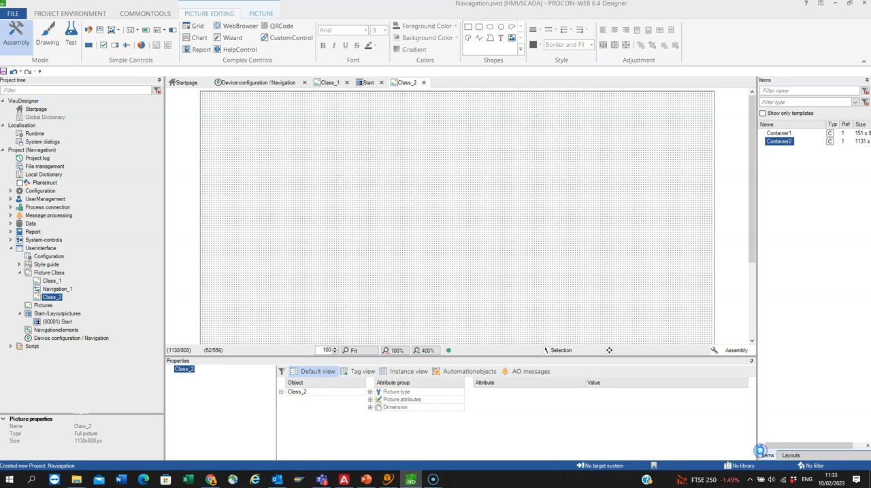
{"action": "left_click", "coordinate": [370, 410]}
{"action": "left_click", "coordinate": [370, 410]}
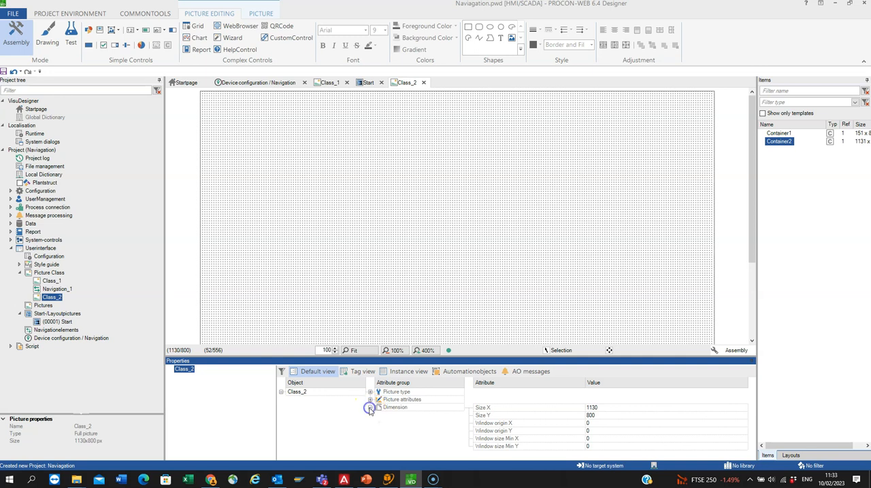
Step: Create a new picture based on the 1130x800 picture class Class_2, accepting its default attributes
{"action": "right_click", "coordinate": [50, 305]}
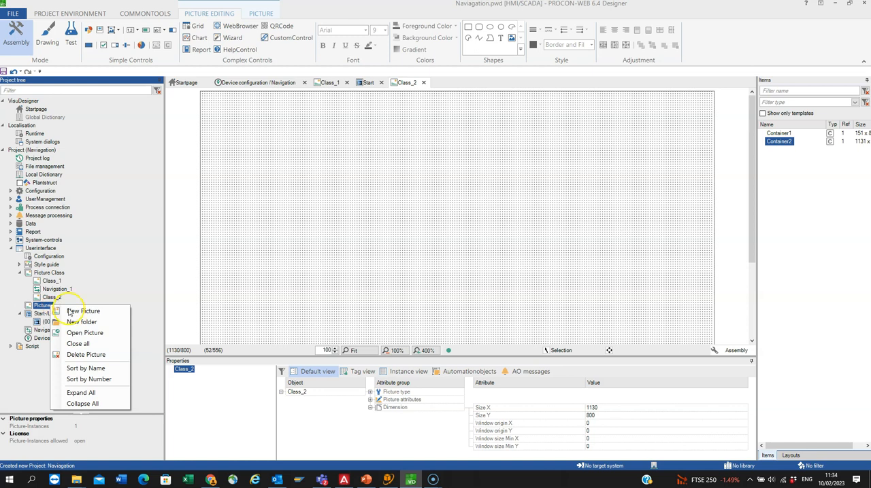
{"action": "left_click", "coordinate": [68, 311]}
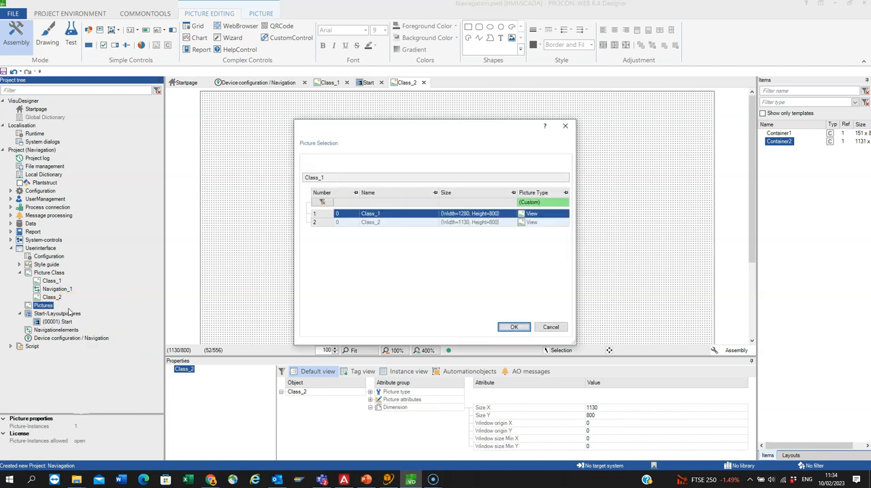
{"action": "key", "text": "Down"}
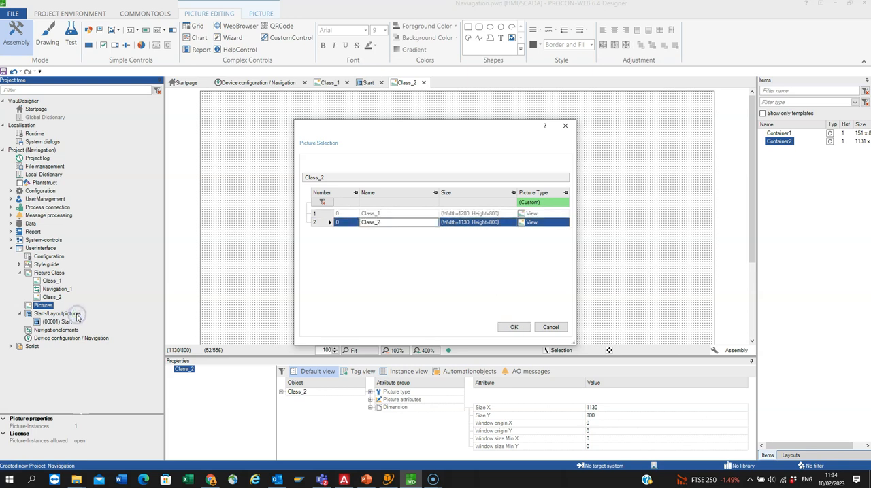
{"action": "left_click", "coordinate": [369, 221]}
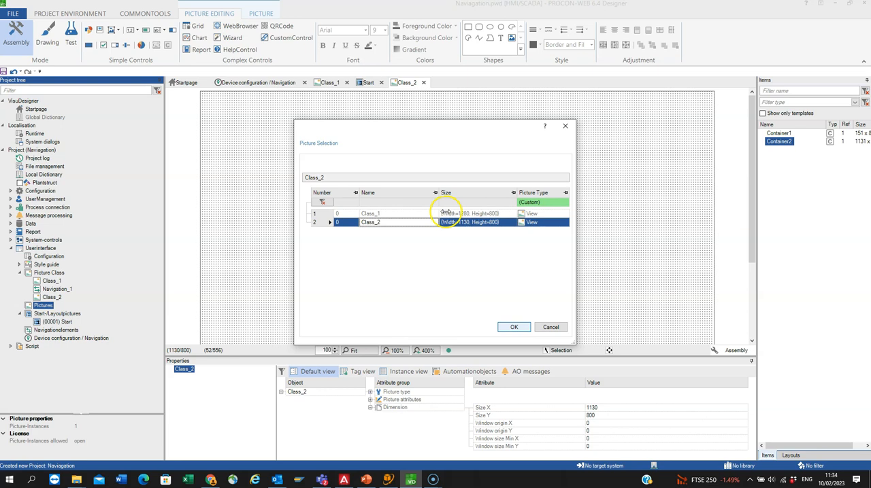
{"action": "left_click", "coordinate": [514, 328]}
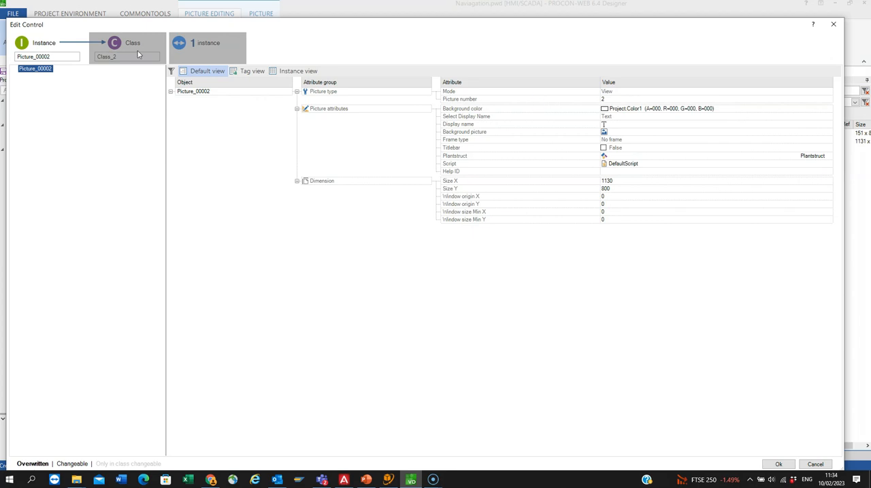
{"action": "left_click", "coordinate": [778, 464]}
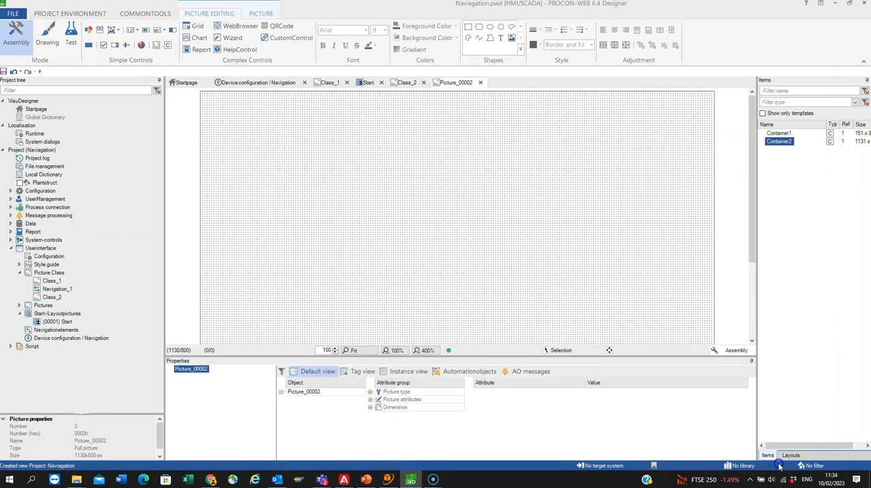
{"action": "left_click", "coordinate": [538, 333]}
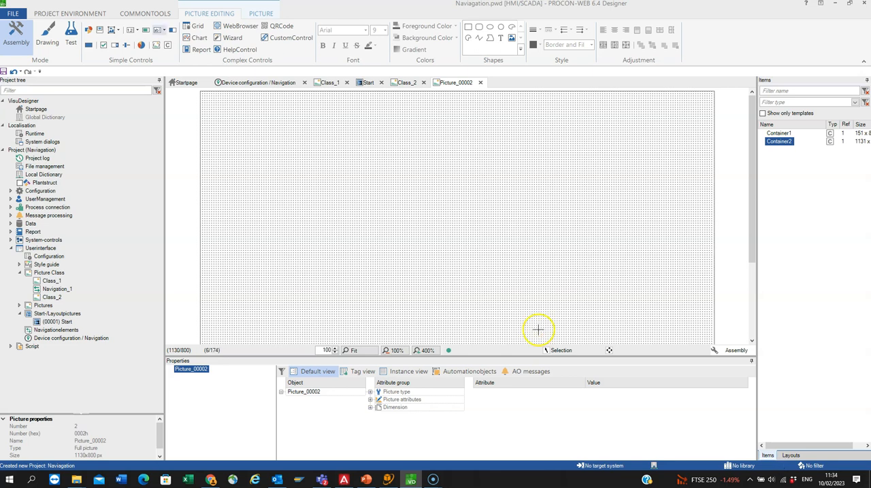
Step: Add a constant text reading "Page 1" near the upper middle of Picture_00002, at about X 530, Y 15
{"action": "left_click", "coordinate": [163, 30]}
{"action": "left_click", "coordinate": [187, 51]}
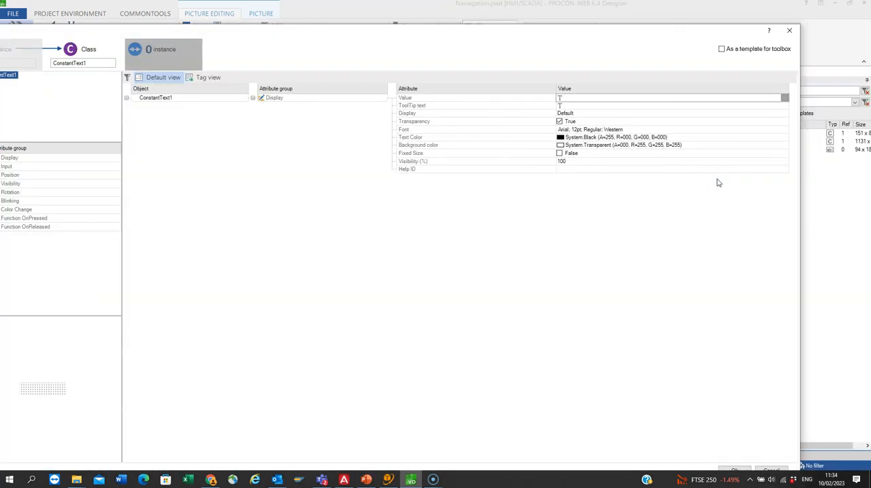
{"action": "left_click", "coordinate": [736, 470]}
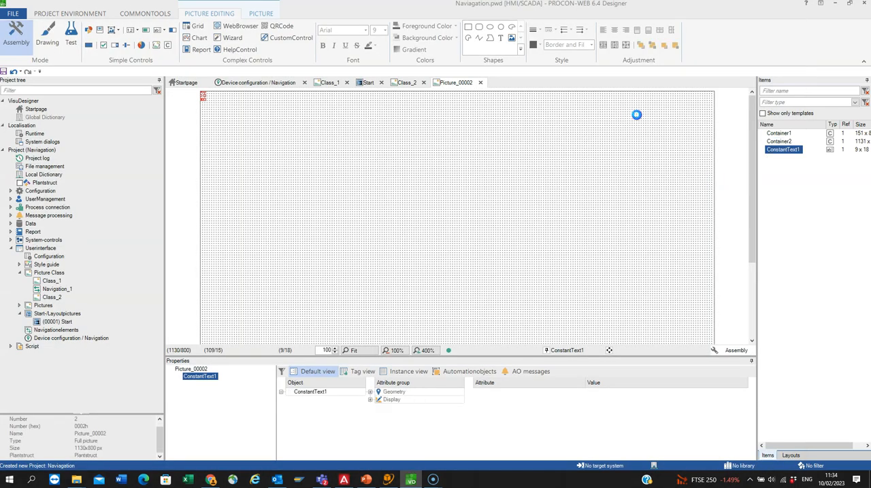
{"action": "left_click", "coordinate": [636, 114]}
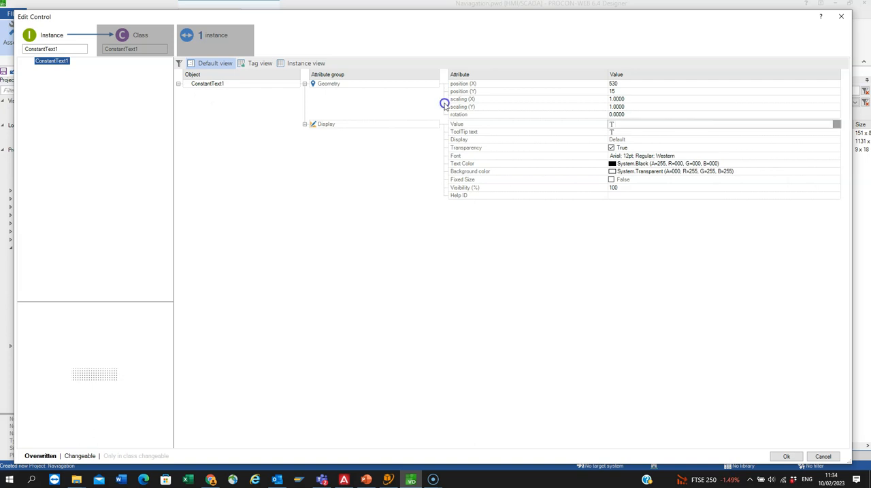
{"action": "type", "text": "icture 1"}
{"action": "double_click", "coordinate": [630, 124]}
{"action": "type", "text": "Page"}
{"action": "key", "text": "Return"}
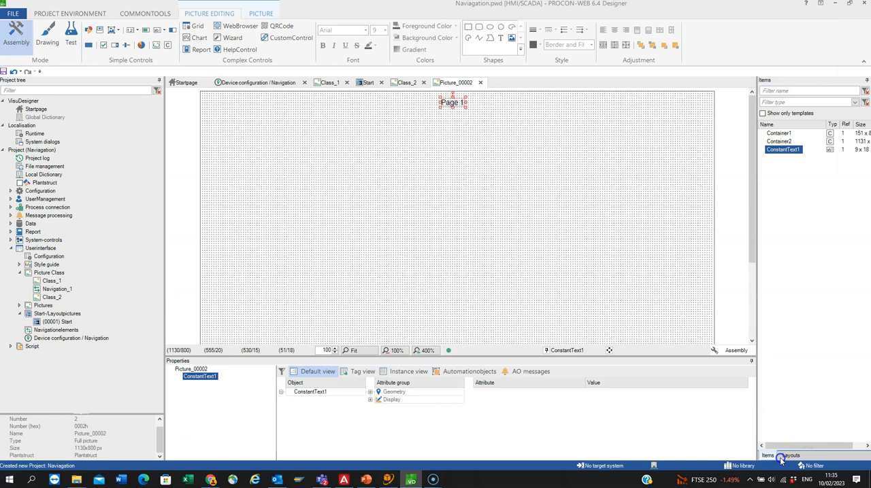
Step: Set the font of the "Page 1" text to Arial Regular, 24 pt
{"action": "double_click", "coordinate": [446, 162]}
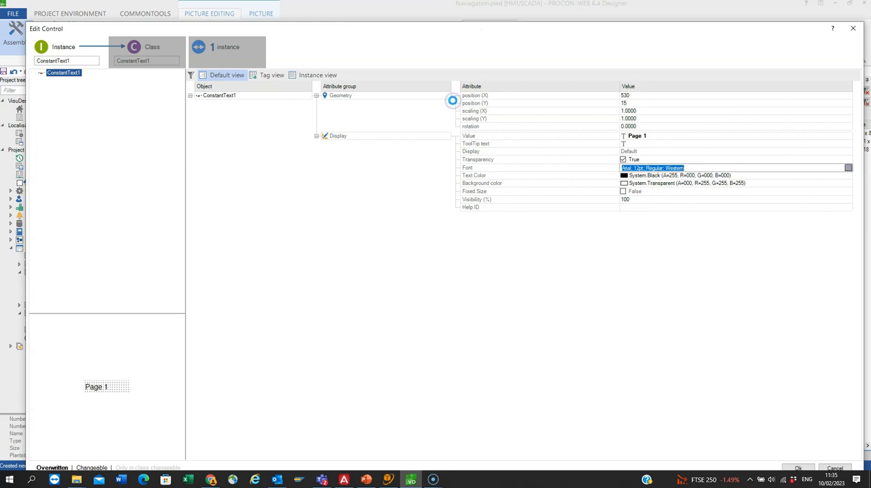
{"action": "left_click", "coordinate": [471, 175]}
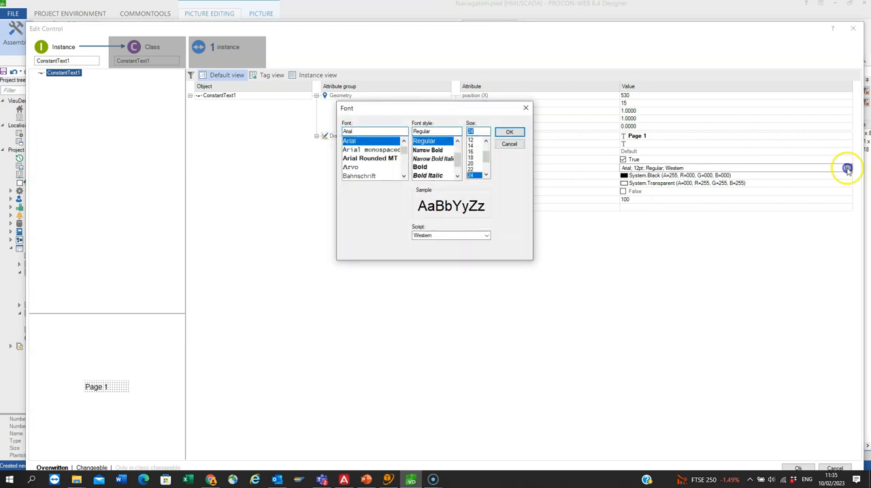
{"action": "left_click", "coordinate": [509, 133]}
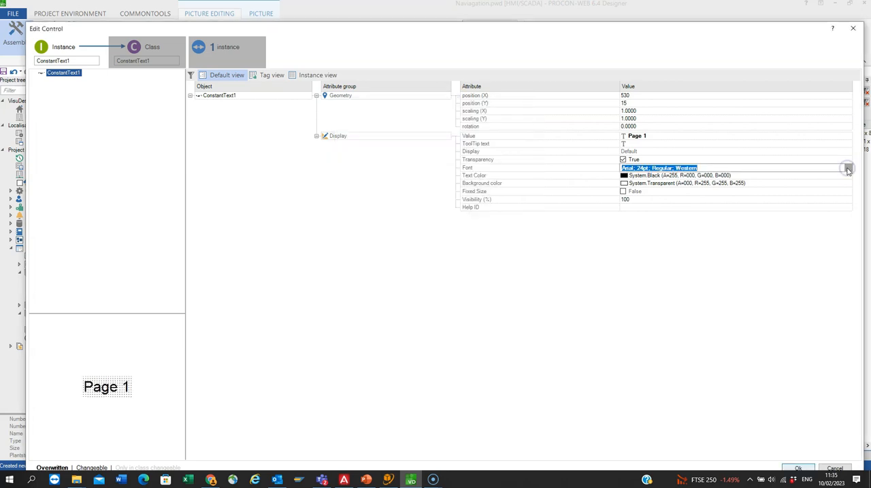
{"action": "left_click", "coordinate": [799, 468]}
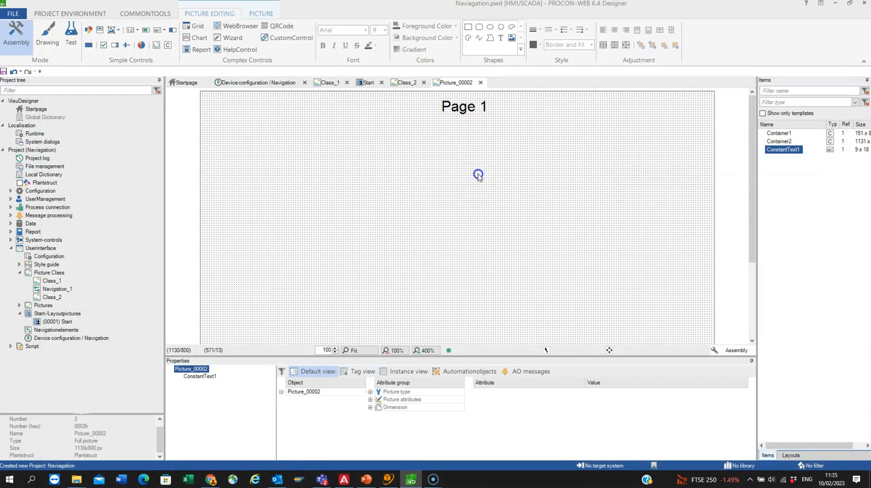
{"action": "left_click", "coordinate": [505, 133]}
Step: Set the background color of picture class Class_2 to LightPink from the system palette
{"action": "left_click", "coordinate": [54, 298]}
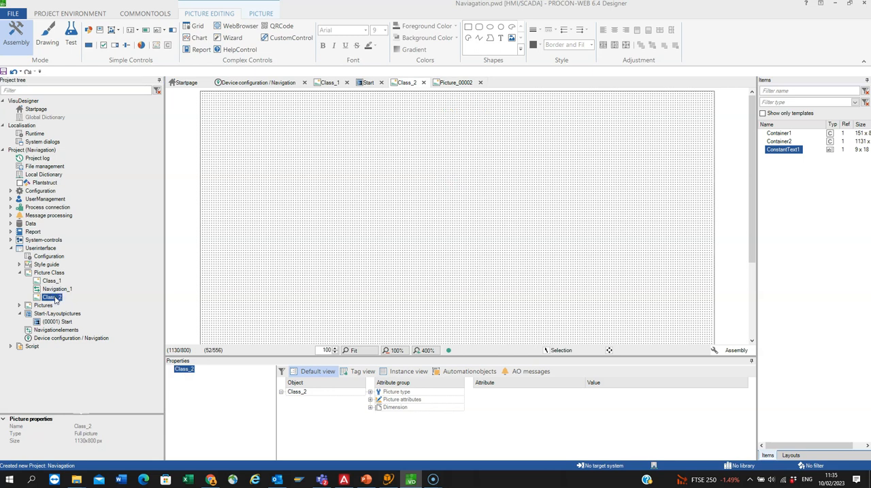
{"action": "left_click", "coordinate": [373, 400]}
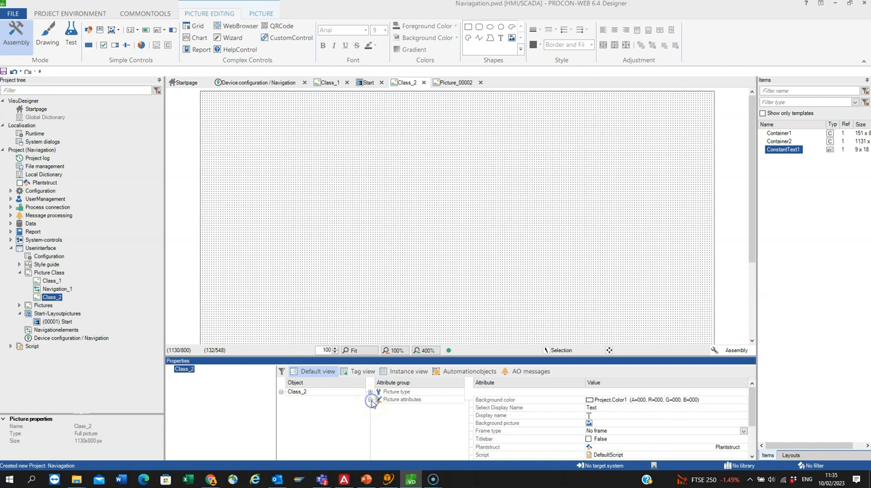
{"action": "left_click", "coordinate": [743, 402]}
{"action": "left_click", "coordinate": [313, 222]}
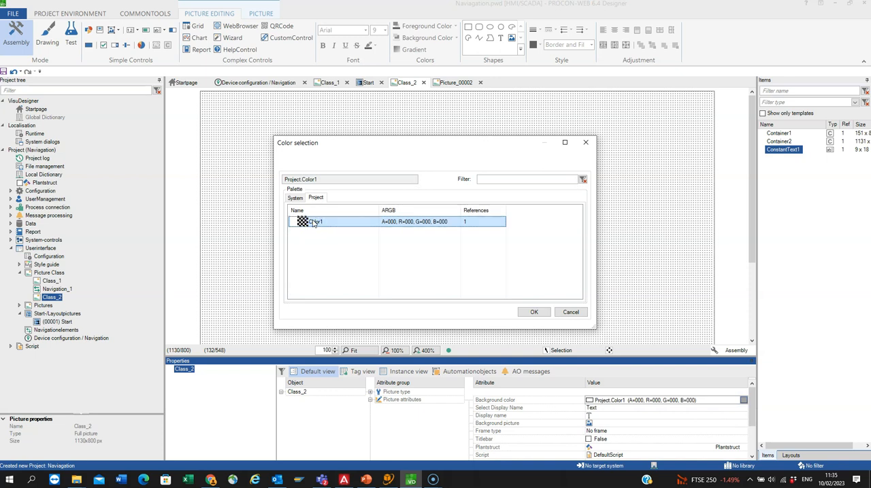
{"action": "left_click", "coordinate": [295, 198]}
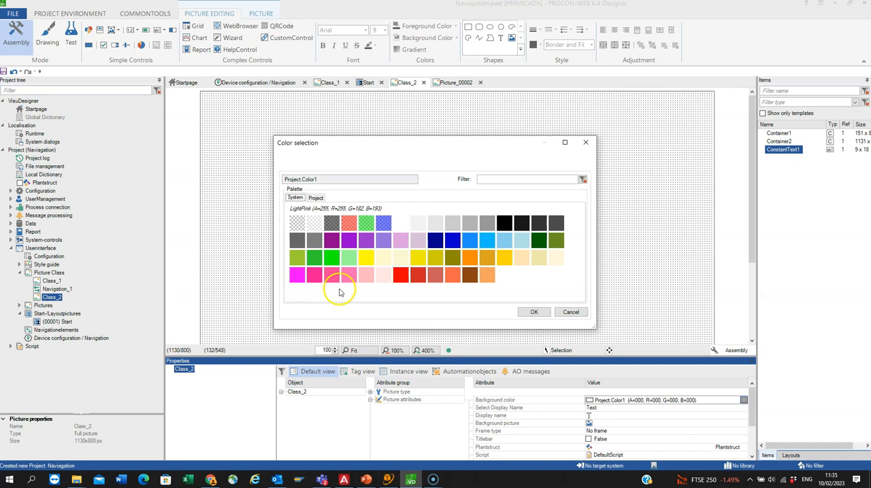
{"action": "left_click", "coordinate": [364, 276]}
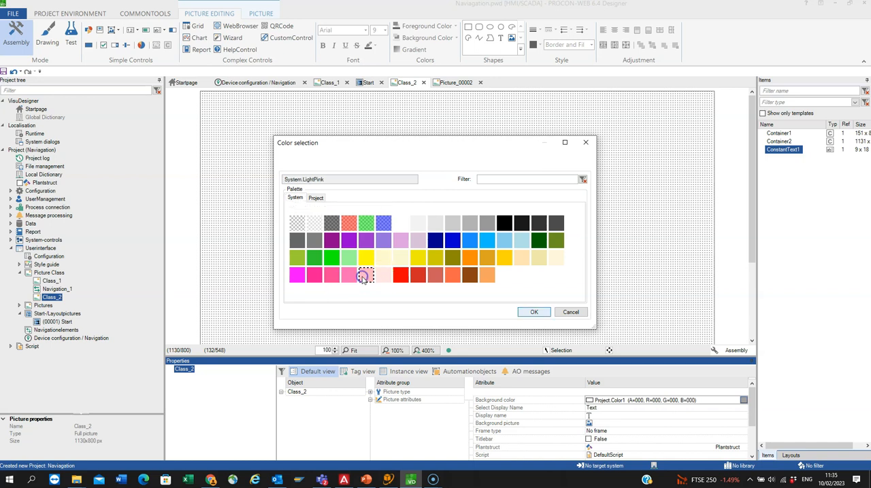
{"action": "left_click", "coordinate": [541, 311]}
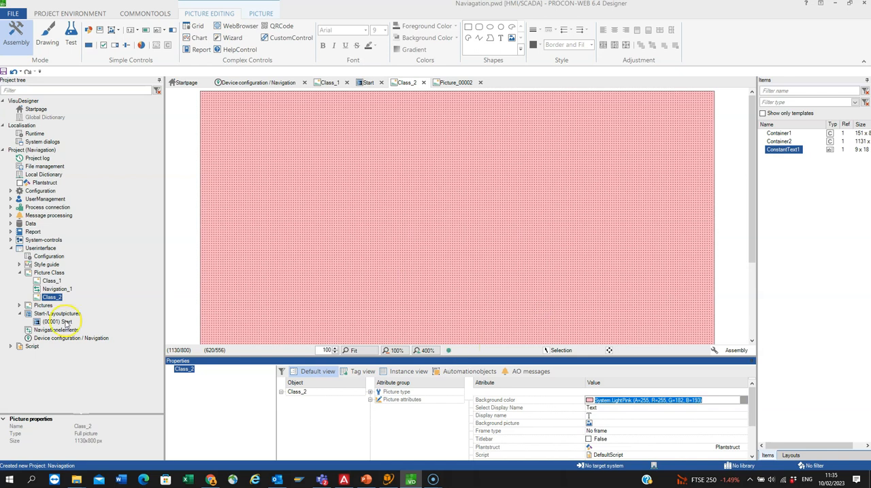
Step: Open Picture_00002 and save a copy of it as Picture_00003 with picture number 3
{"action": "left_click", "coordinate": [20, 305]}
{"action": "double_click", "coordinate": [60, 315]}
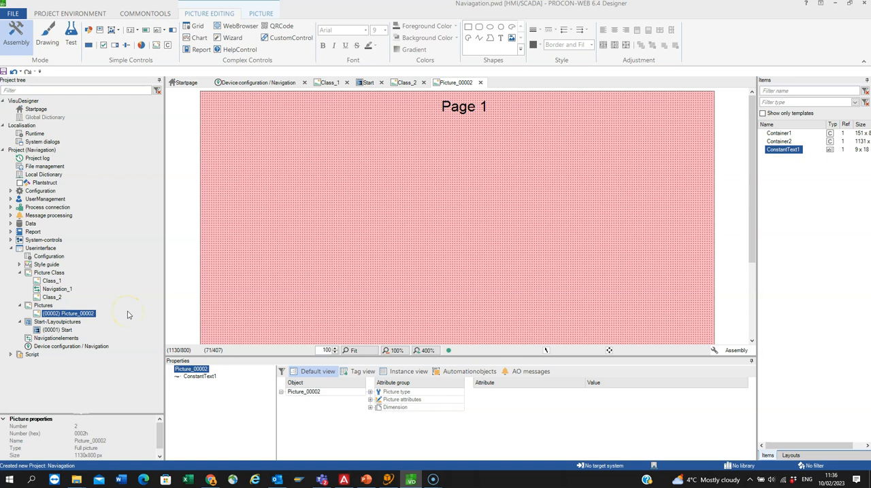
{"action": "left_click", "coordinate": [69, 310]}
{"action": "right_click", "coordinate": [69, 312]}
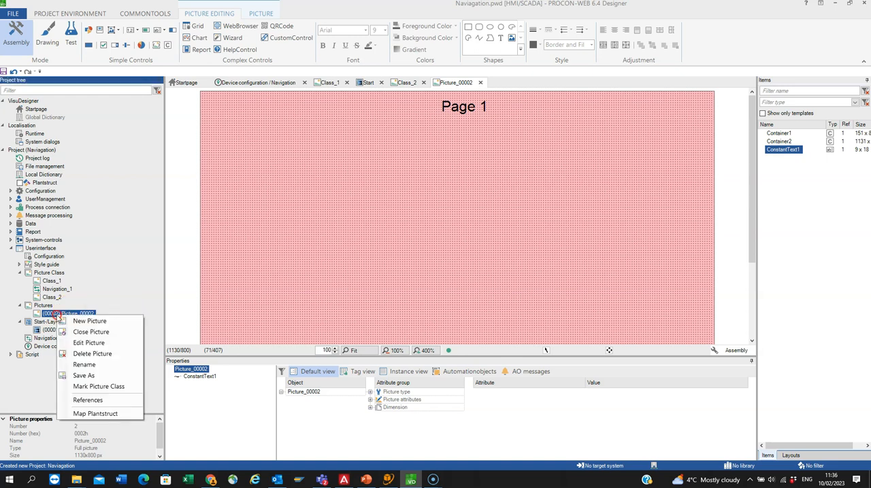
{"action": "left_click", "coordinate": [82, 375]}
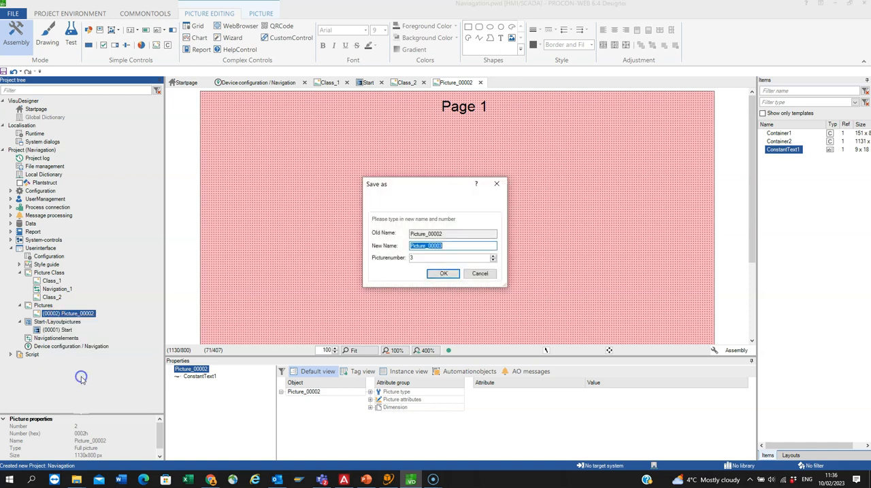
{"action": "left_click", "coordinate": [448, 272]}
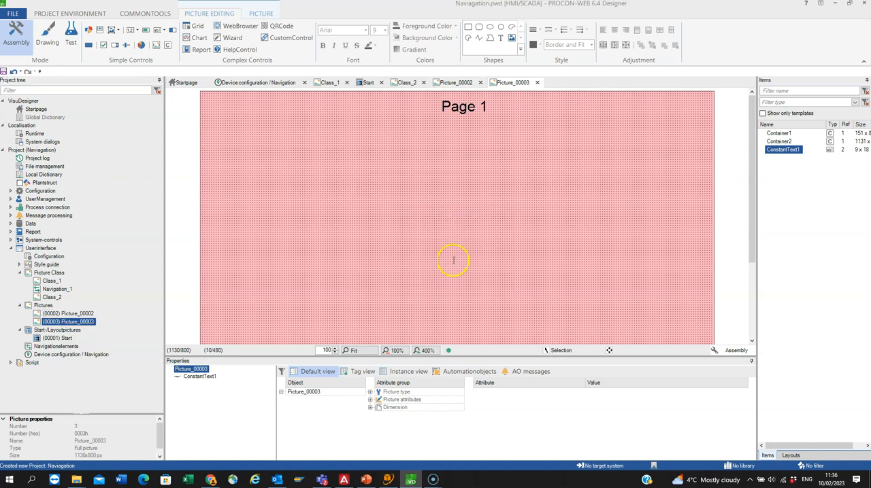
Step: Save three further copies of the Page 1 picture as Picture_00004, Picture_00005 and Picture_00006, with picture numbers 4, 5 and 6
{"action": "right_click", "coordinate": [50, 323]}
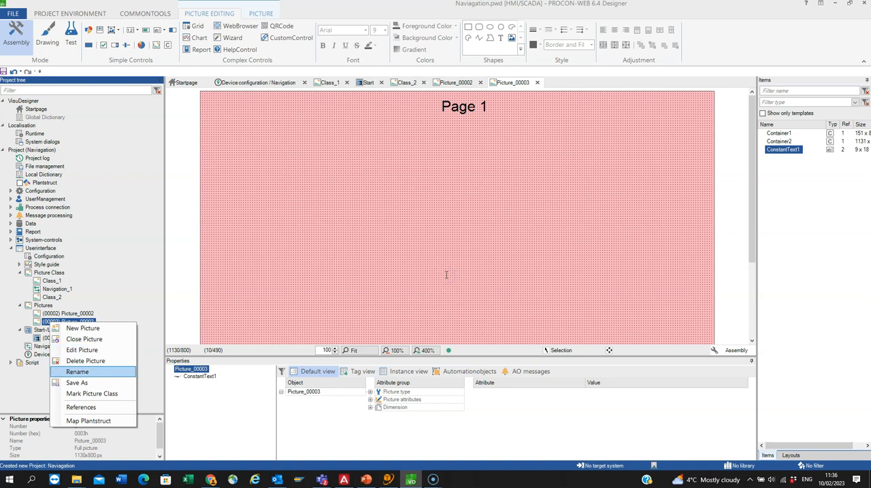
{"action": "left_click", "coordinate": [76, 383]}
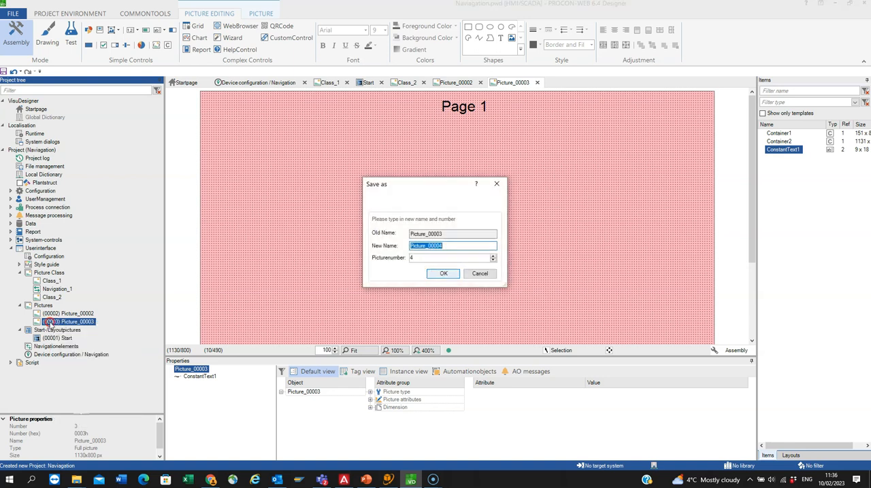
{"action": "left_click", "coordinate": [444, 274]}
{"action": "right_click", "coordinate": [63, 330]}
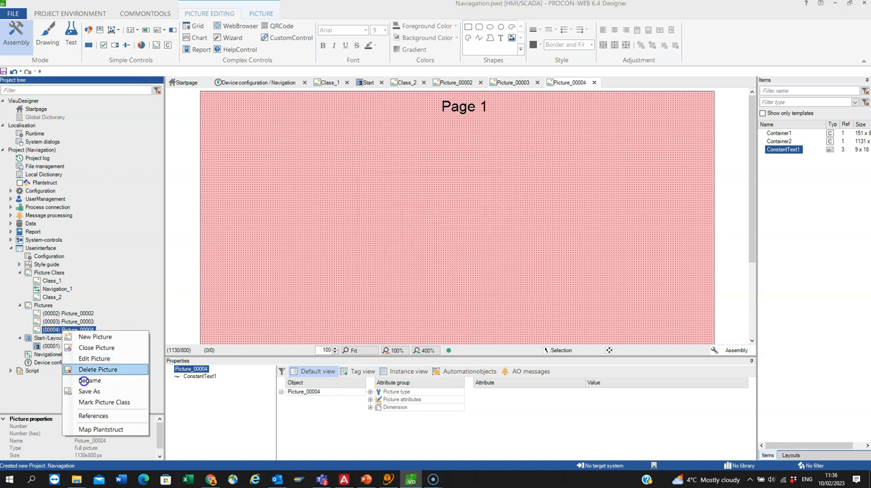
{"action": "left_click", "coordinate": [88, 391]}
{"action": "left_click", "coordinate": [438, 274]}
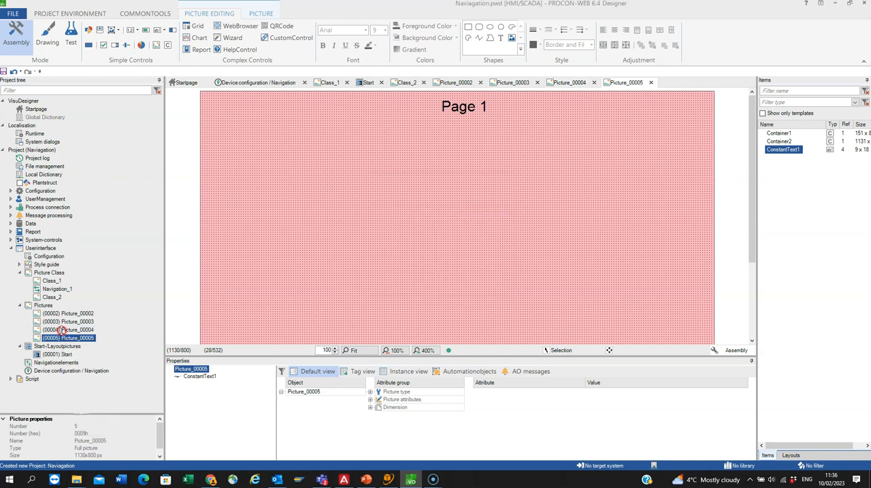
{"action": "right_click", "coordinate": [61, 330]}
{"action": "left_click", "coordinate": [88, 390]}
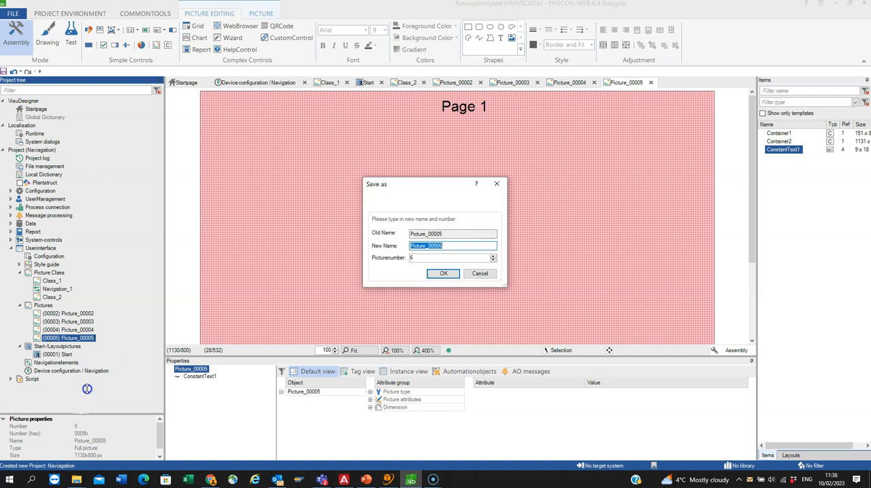
{"action": "left_click", "coordinate": [438, 272]}
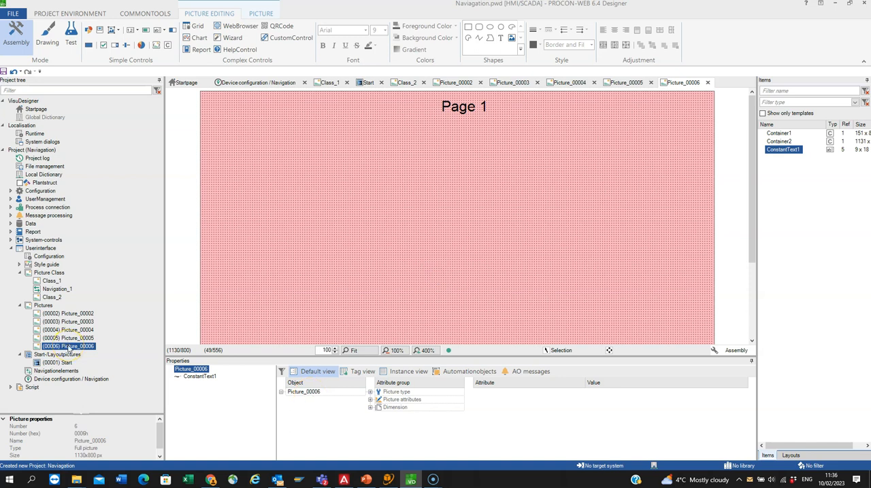
Step: Change the heading text in Picture_00006 to "Page 5"
{"action": "left_click", "coordinate": [460, 99]}
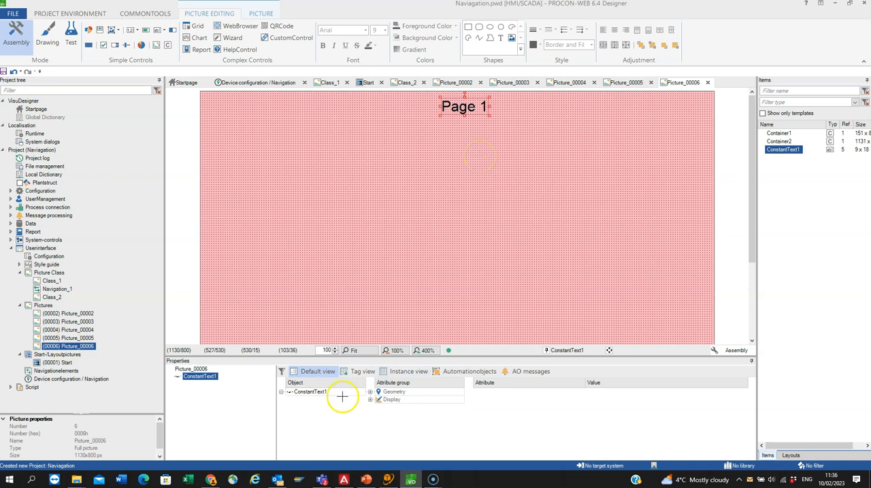
{"action": "left_click", "coordinate": [371, 400]}
{"action": "left_click", "coordinate": [619, 400]}
{"action": "key", "text": "BackSpace"}
{"action": "type", "text": "5"}
{"action": "key", "text": "Return"}
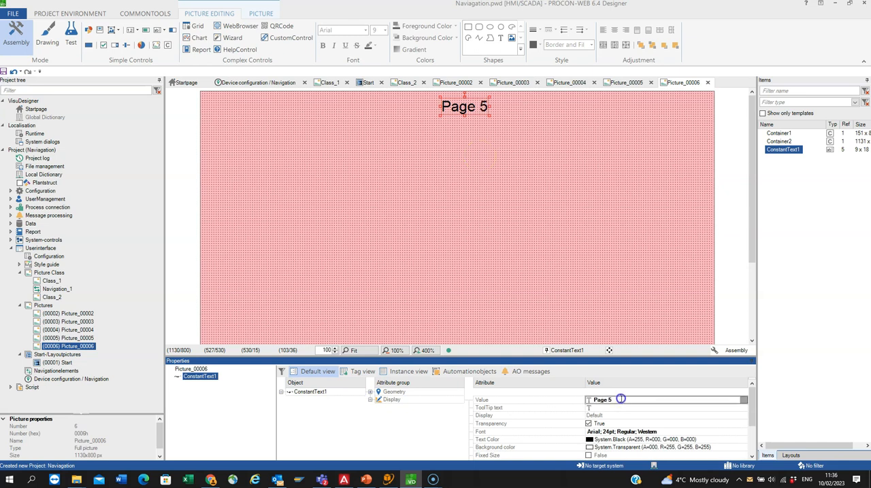
Step: Open Picture_00005 and change its heading text to "Page 4"
{"action": "left_click", "coordinate": [76, 338]}
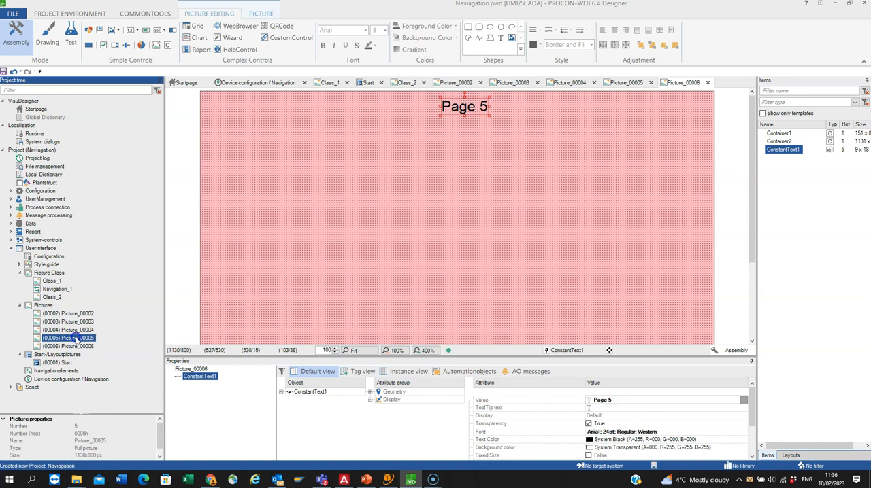
{"action": "double_click", "coordinate": [77, 338]}
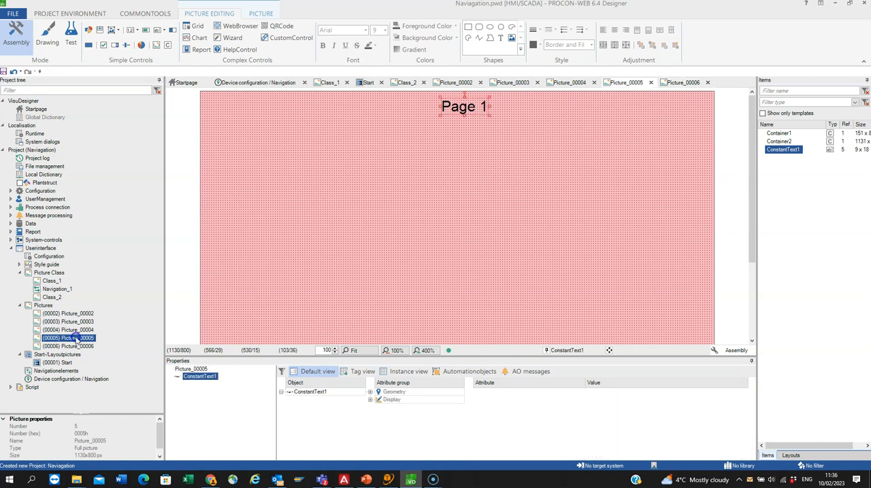
{"action": "left_click", "coordinate": [459, 107]}
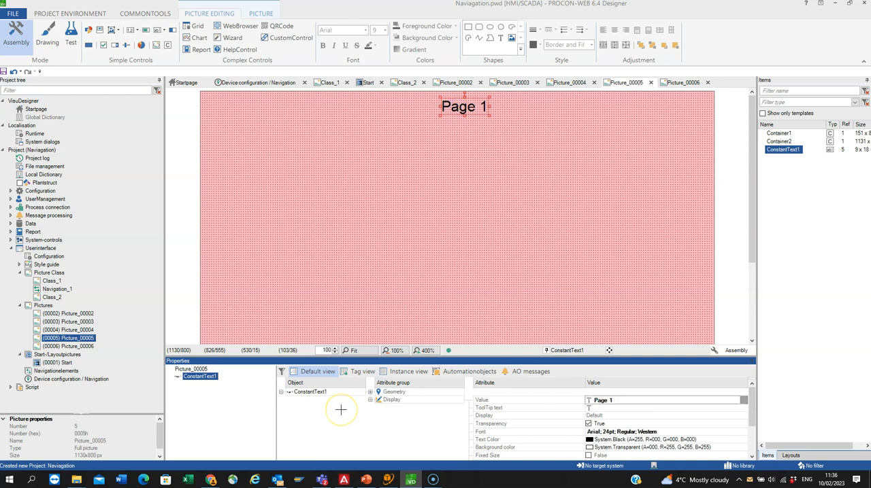
{"action": "left_click", "coordinate": [370, 400]}
{"action": "left_click", "coordinate": [631, 403]}
{"action": "left_click", "coordinate": [632, 404]}
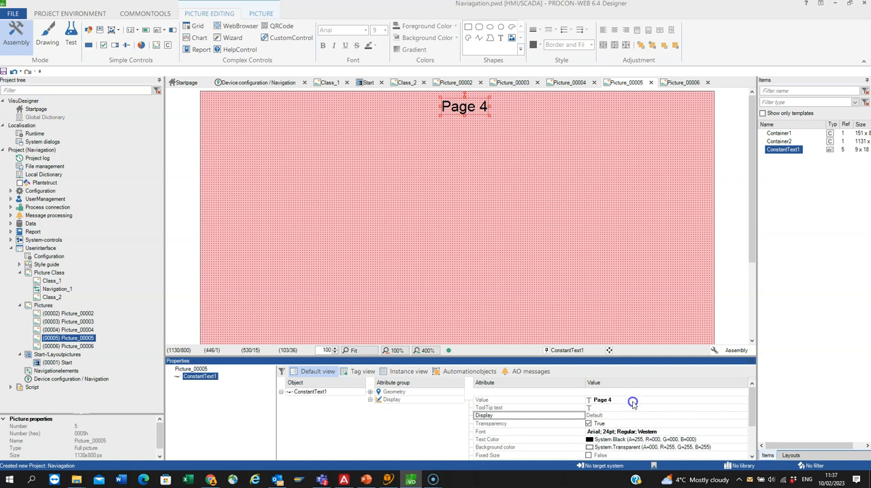
Step: Open Picture_00004 and change its heading text to "Page 3"
{"action": "left_click", "coordinate": [77, 331]}
{"action": "left_click", "coordinate": [453, 109]}
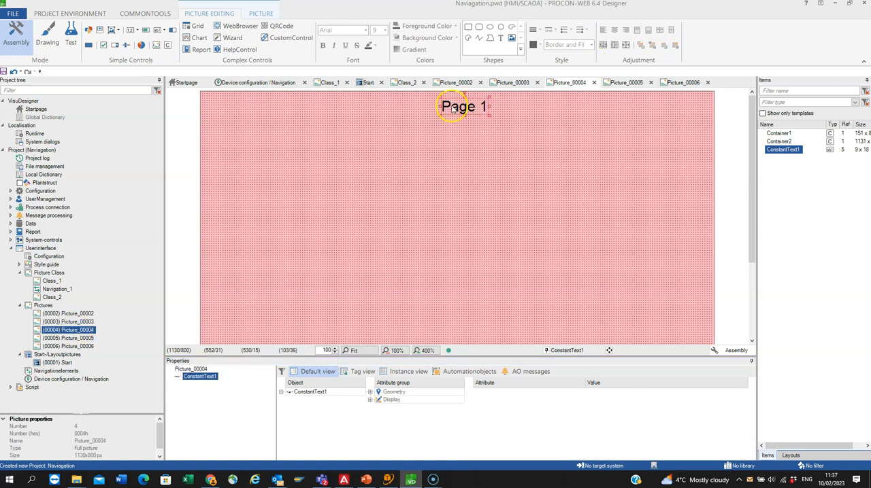
{"action": "left_click", "coordinate": [353, 443]}
{"action": "left_click", "coordinate": [609, 401]}
{"action": "type", "text": "Page"}
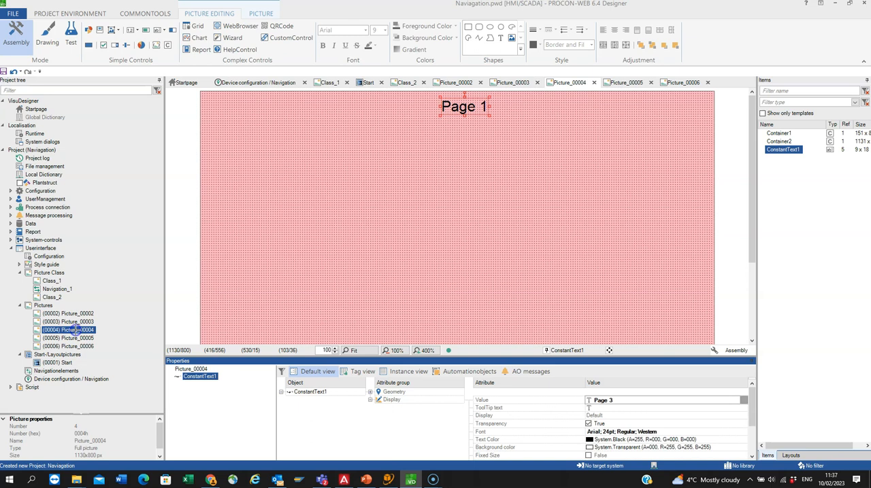
{"action": "type", "text": " 3"}
{"action": "key", "text": "Return"}
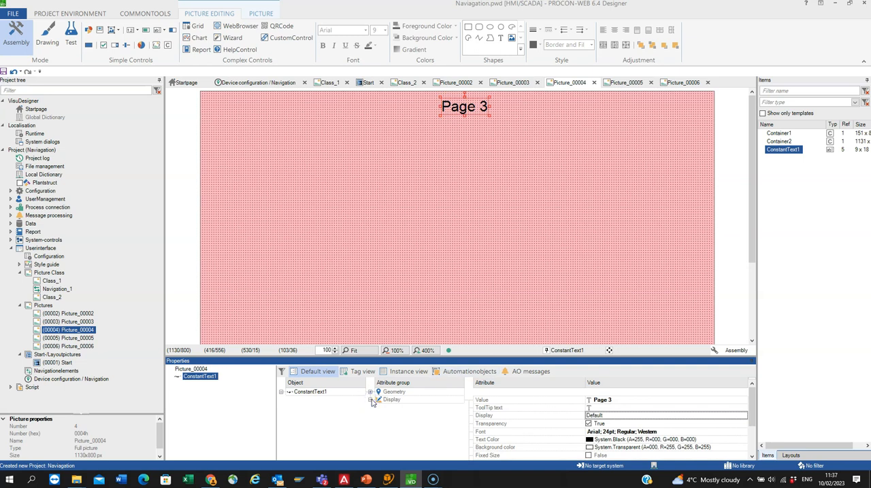
Step: Change the heading text in Picture_00003 to "Page 2", and check the heading in Picture_00002
{"action": "left_click", "coordinate": [634, 402]}
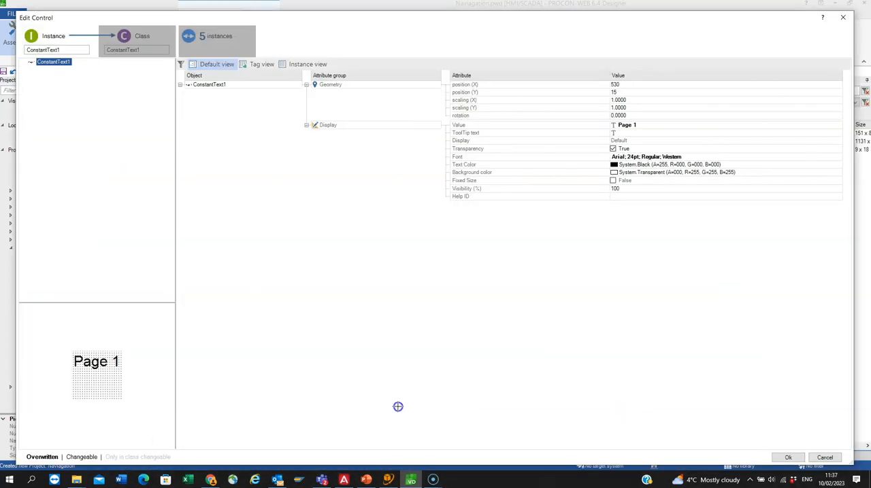
{"action": "left_click", "coordinate": [641, 125]}
{"action": "key", "text": "BackSpace"}
{"action": "type", "text": "2"}
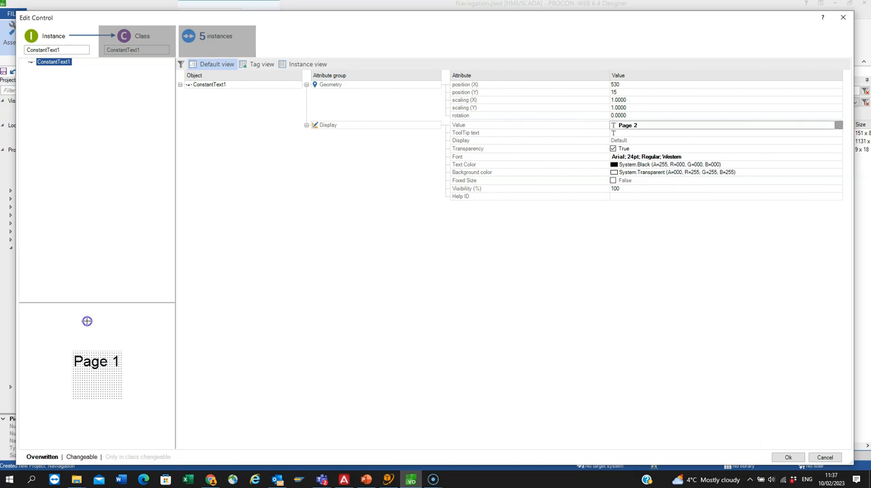
{"action": "left_click", "coordinate": [788, 457]}
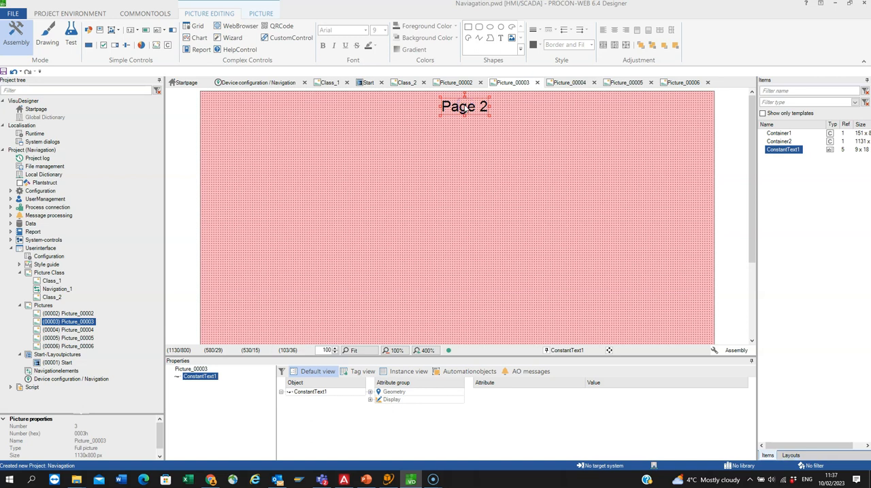
{"action": "left_click", "coordinate": [452, 83]}
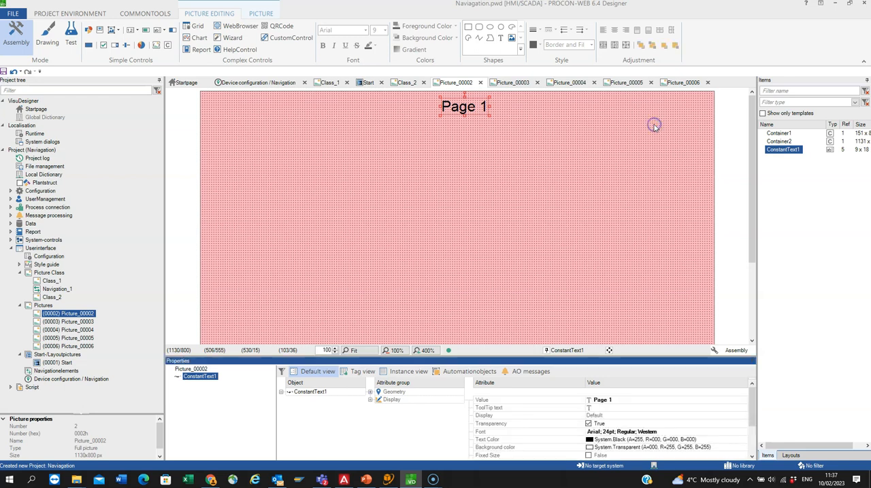
{"action": "left_click", "coordinate": [71, 314]}
{"action": "left_click", "coordinate": [460, 106]}
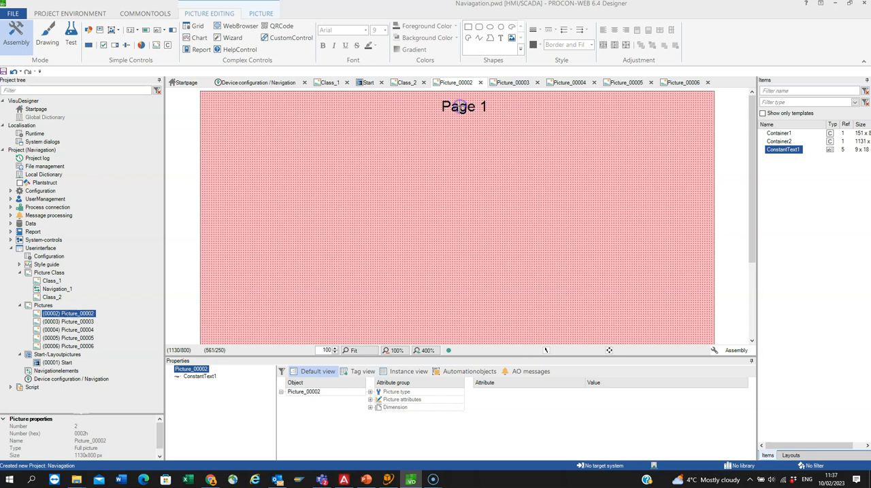
{"action": "left_click", "coordinate": [368, 398]}
{"action": "left_click", "coordinate": [448, 249]}
Step: Create a new navigation element with picture number 7, named Picture_00007
{"action": "right_click", "coordinate": [59, 372]}
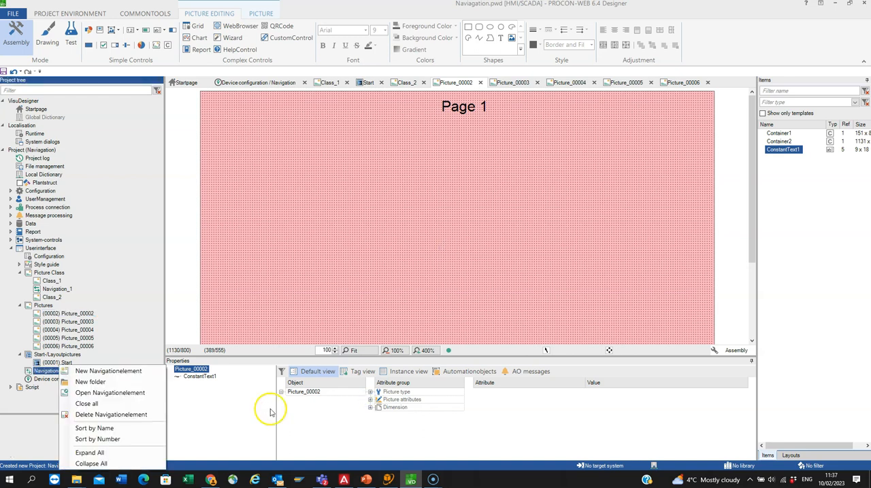
{"action": "left_click", "coordinate": [64, 372]}
{"action": "left_click", "coordinate": [466, 215]}
{"action": "left_click", "coordinate": [514, 327]}
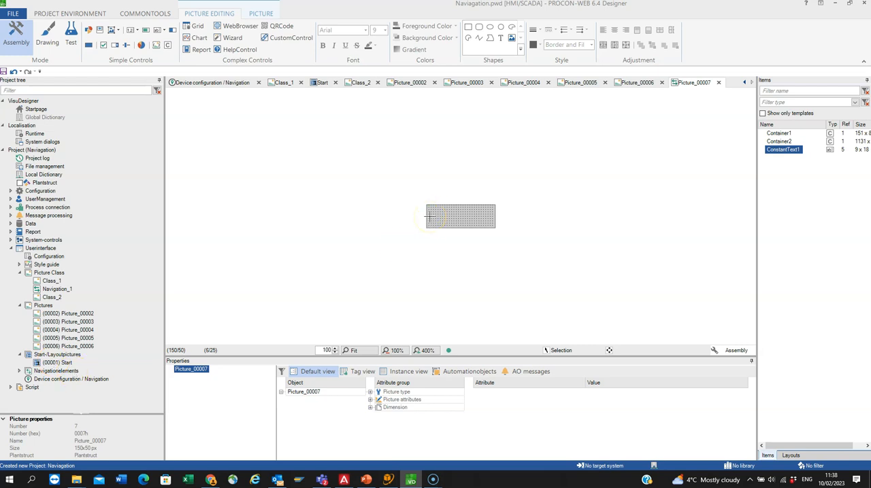
Step: Insert a constant text control with default class settings into the new navigation element
{"action": "left_click", "coordinate": [258, 224]}
{"action": "left_click", "coordinate": [162, 31]}
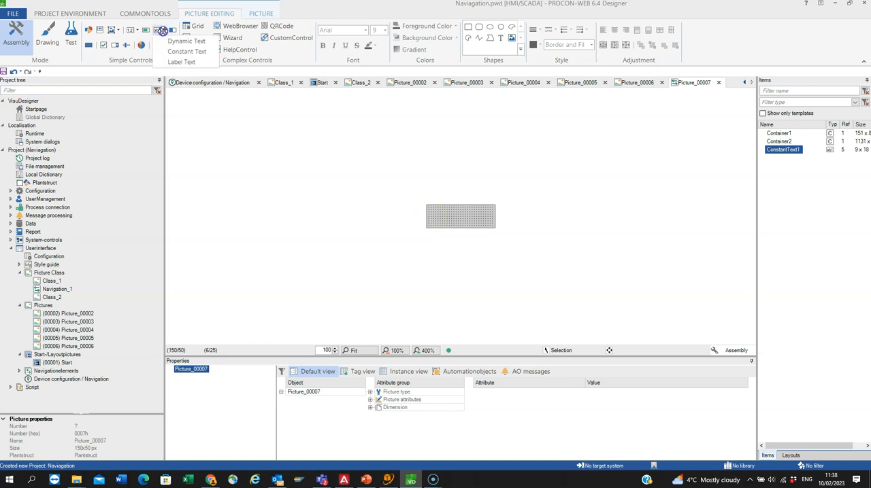
{"action": "left_click", "coordinate": [163, 30]}
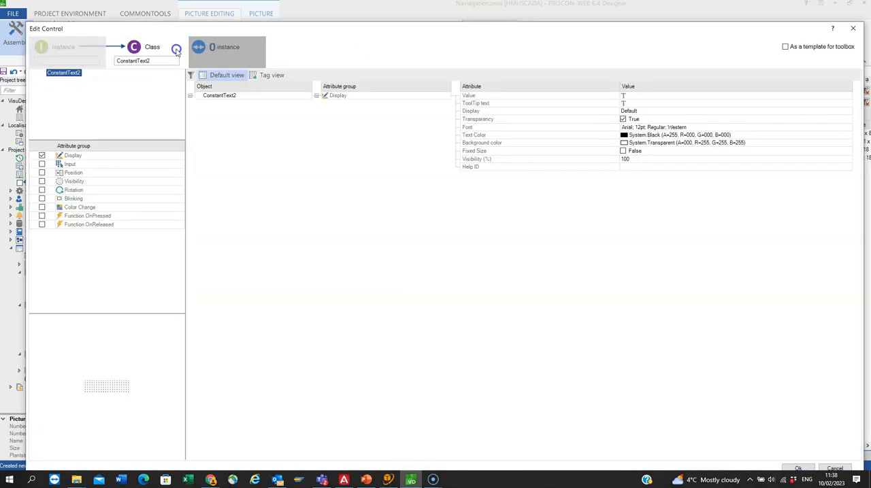
{"action": "left_click", "coordinate": [791, 468]}
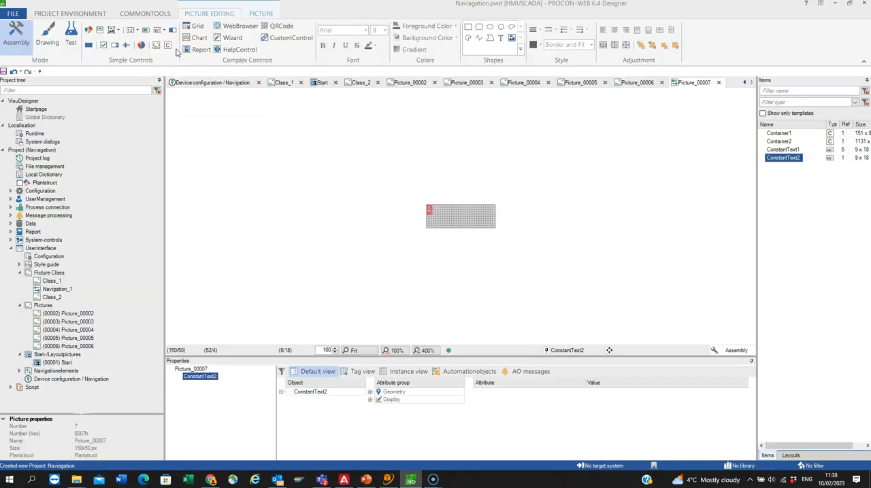
Step: Set the new constant text to "Page 1" and place it near the navigation element's centre, at about X 45, Y 15
{"action": "double_click", "coordinate": [448, 208]}
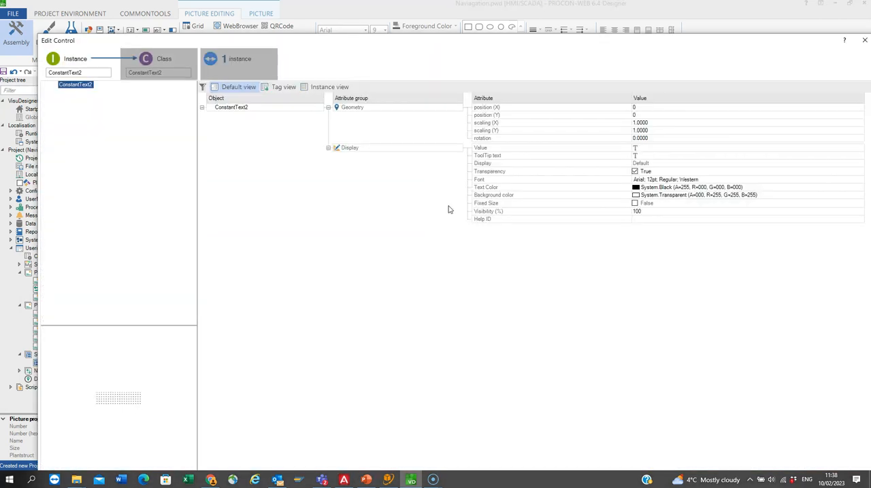
{"action": "left_click", "coordinate": [429, 211]}
{"action": "type", "text": "Page 1"}
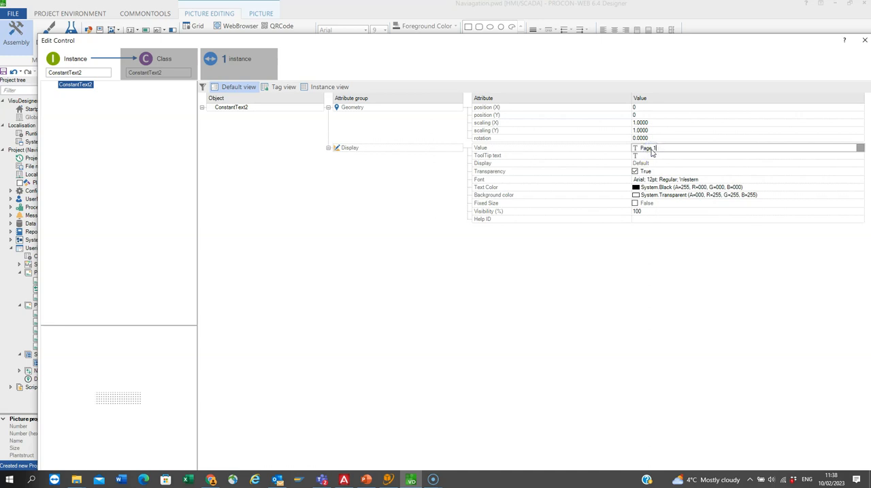
{"action": "triple_click", "coordinate": [651, 149]}
{"action": "double_click", "coordinate": [487, 41]}
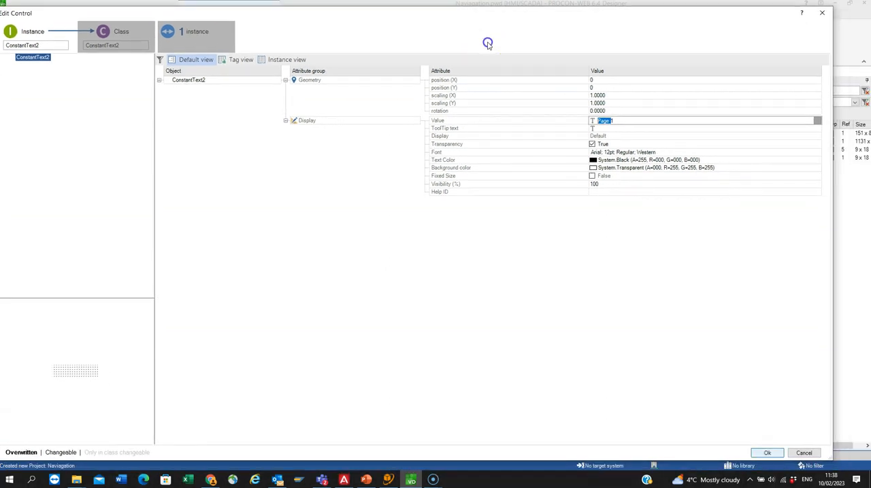
{"action": "key", "text": "Return"}
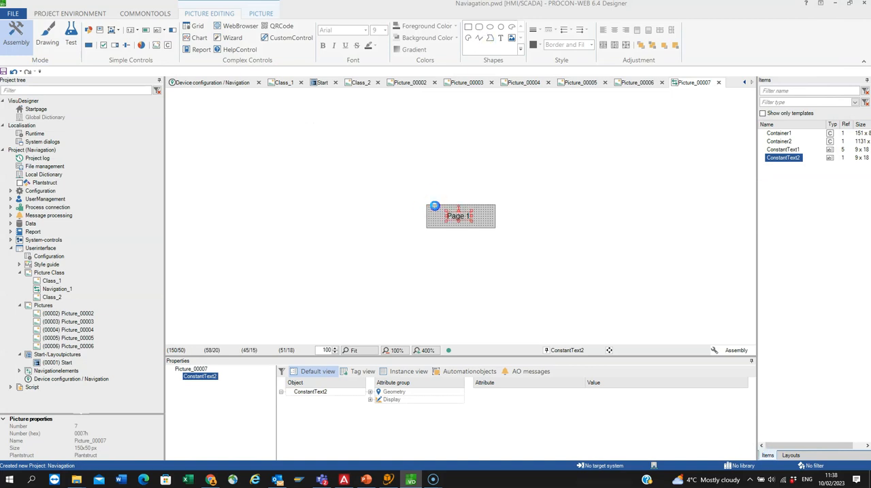
Step: Set the font of the navigation element's "Page 1" text to Arial Regular, size 20
{"action": "double_click", "coordinate": [450, 210]}
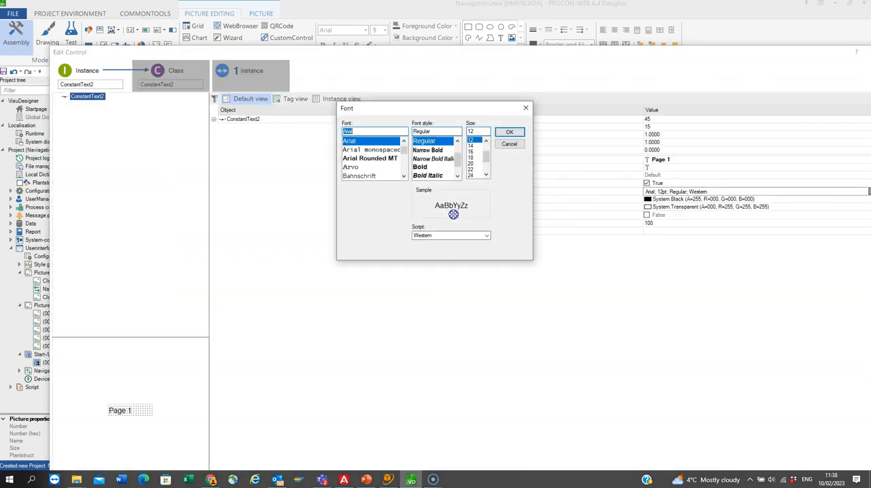
{"action": "left_click", "coordinate": [472, 164]}
{"action": "left_click", "coordinate": [508, 132]}
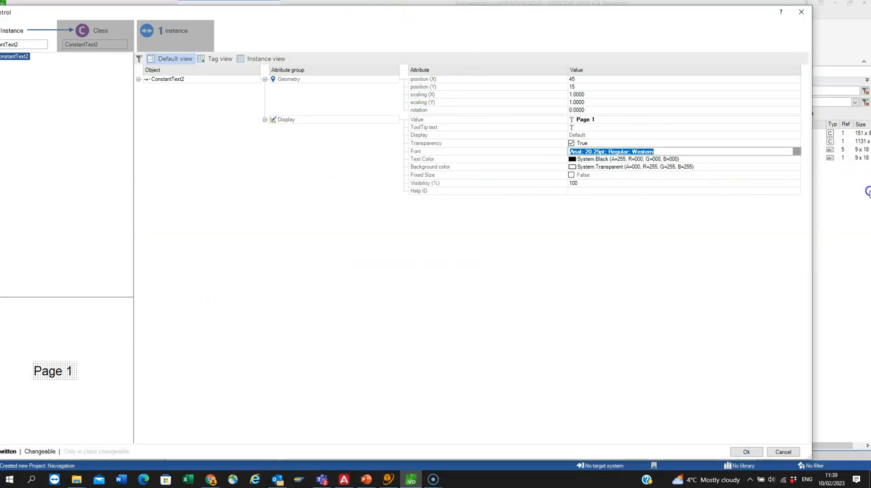
{"action": "left_click", "coordinate": [472, 166]}
{"action": "left_click", "coordinate": [507, 135]}
Step: Reduce the font size of the navigation element's "Page 1" text to 16
{"action": "left_click", "coordinate": [464, 55]}
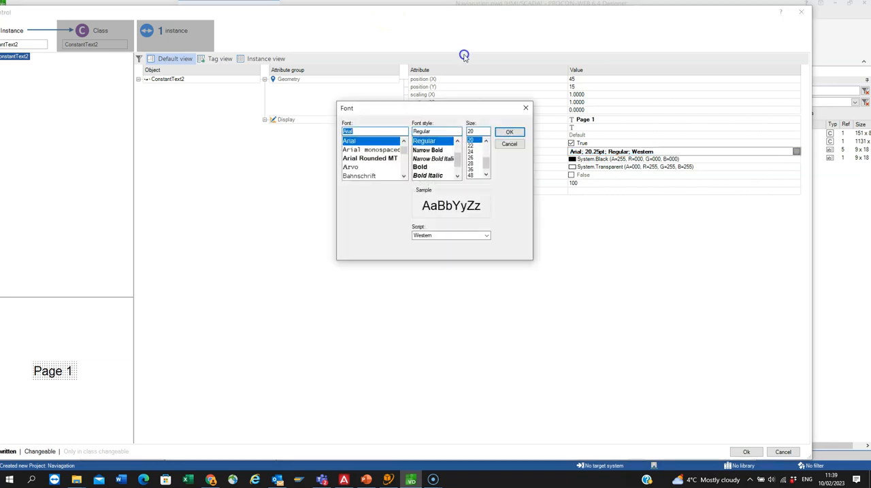
{"action": "left_click", "coordinate": [485, 141]}
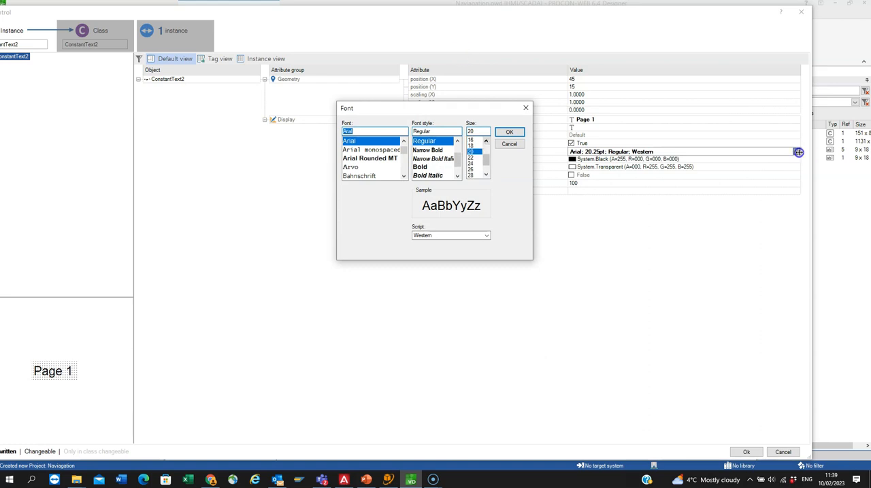
{"action": "left_click", "coordinate": [474, 140]}
{"action": "key", "text": "Return"}
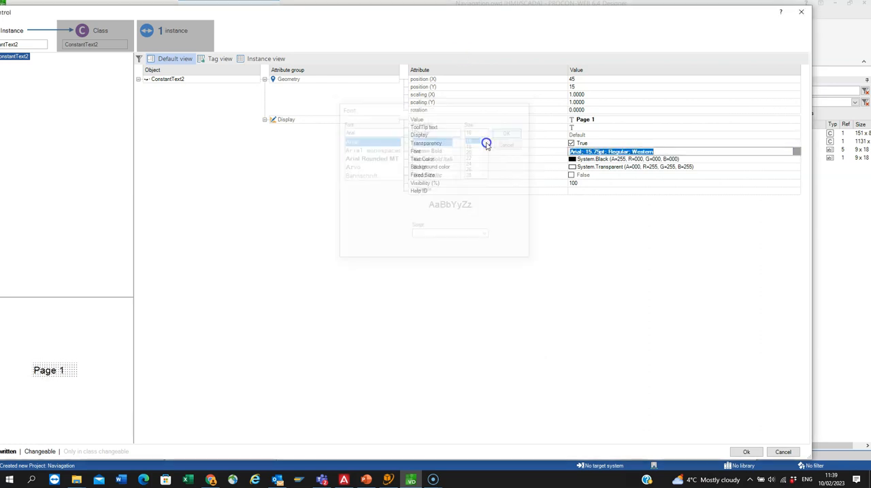
Step: Apply the font change and close the settings of the navigation element's "Page 1" text control
{"action": "key", "text": "Return"}
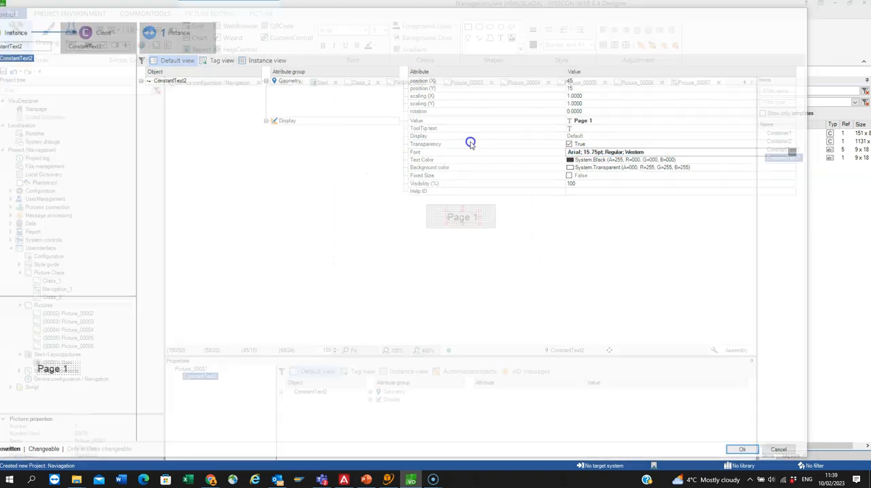
{"action": "left_click", "coordinate": [505, 136]}
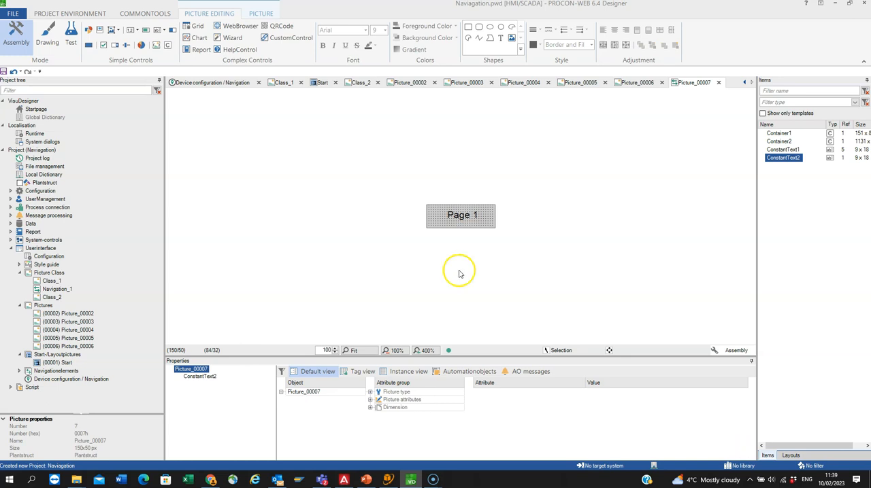
{"action": "left_click", "coordinate": [466, 221]}
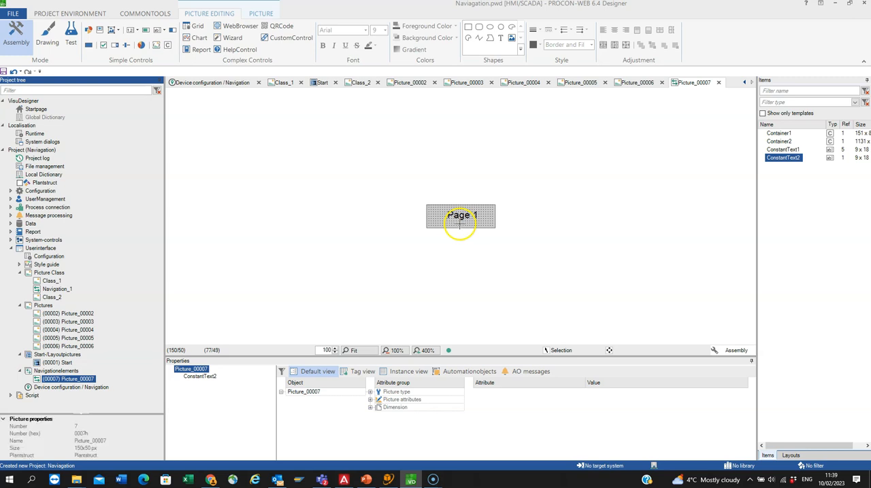
Step: Save copies of the navigation element Picture_00007 as Picture_00008 and Picture_00009 with the suggested picture numbers 8 and 9
{"action": "right_click", "coordinate": [81, 379]}
{"action": "left_click", "coordinate": [104, 425]}
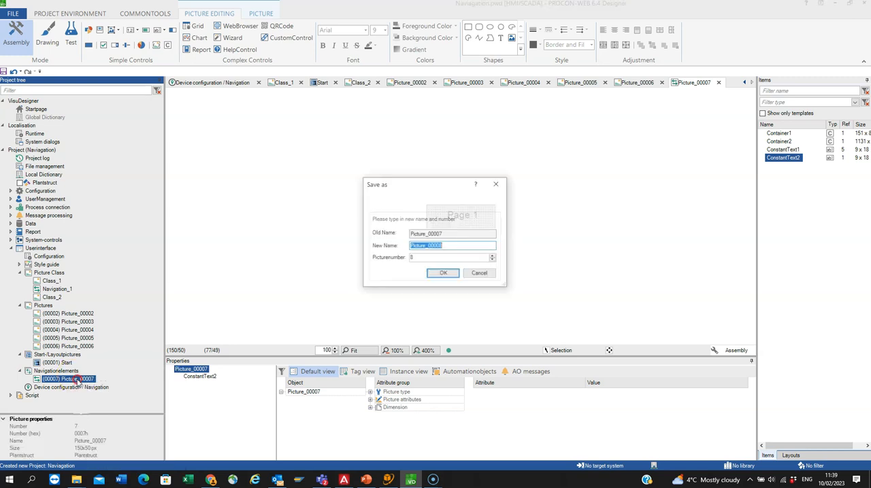
{"action": "key", "text": "Return"}
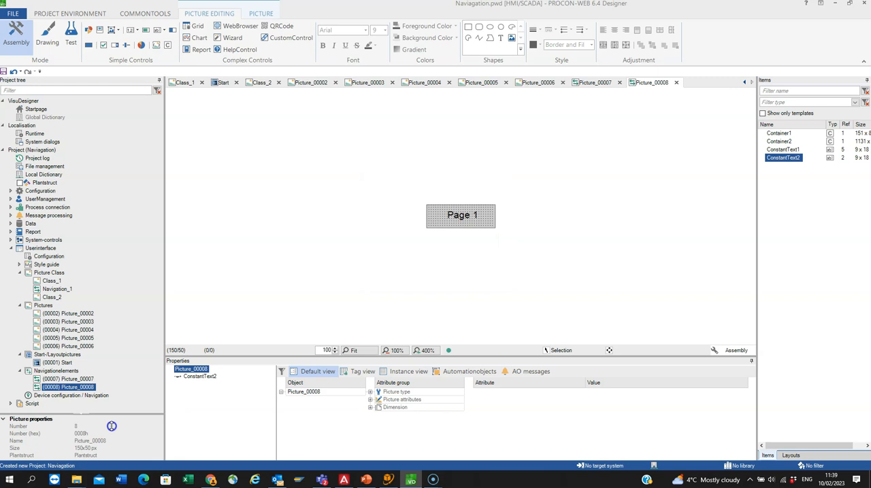
{"action": "right_click", "coordinate": [71, 387]}
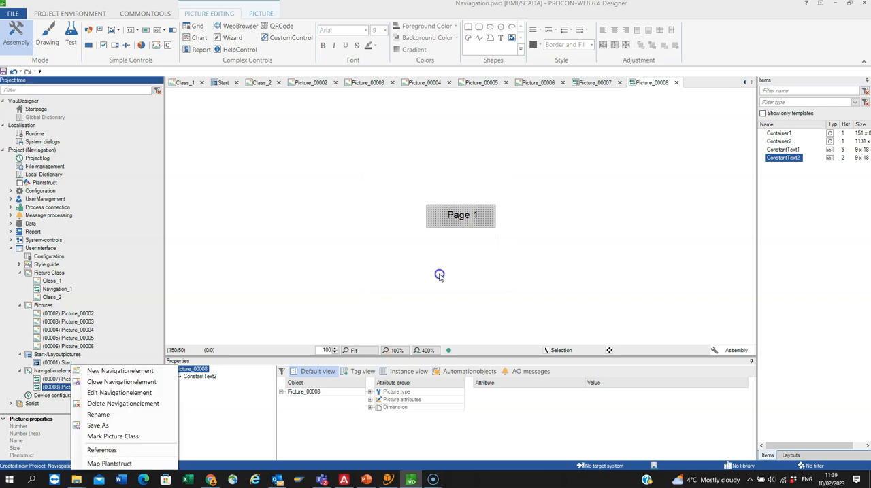
{"action": "left_click", "coordinate": [97, 425]}
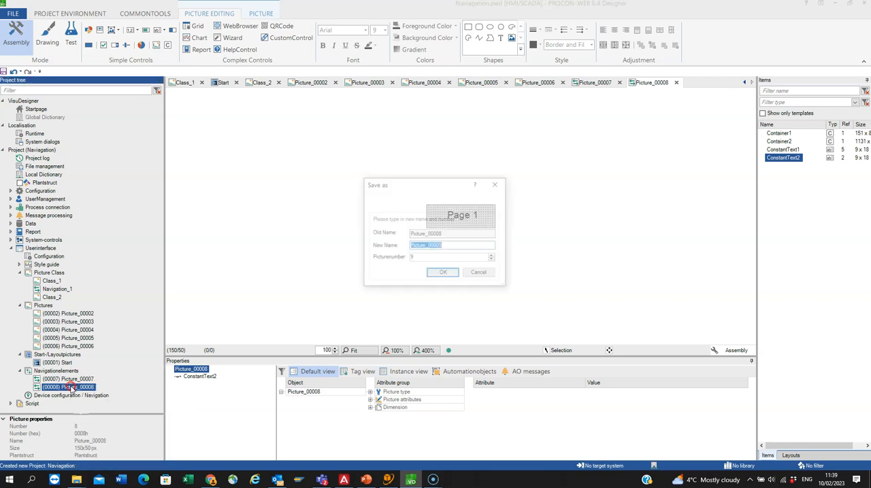
{"action": "key", "text": "Return"}
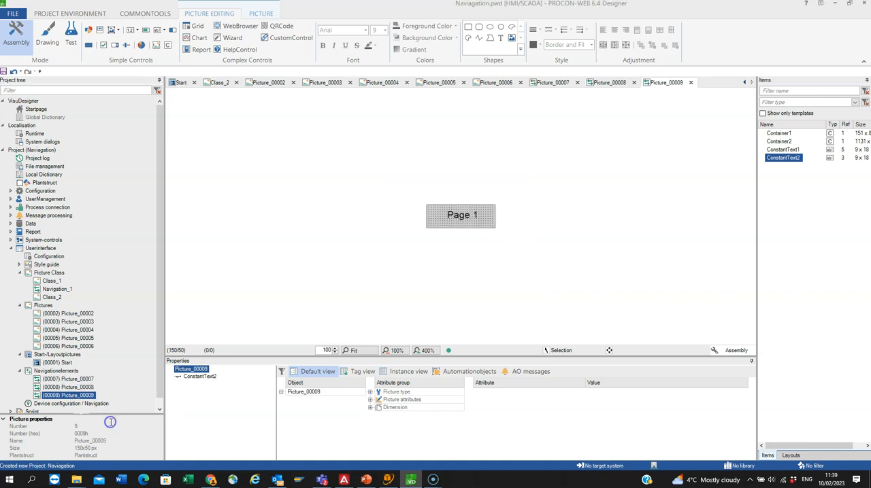
Step: Save two further copies of the navigation element as Picture_00010 and Picture_00011, keeping the suggested picture numbers
{"action": "right_click", "coordinate": [68, 395]}
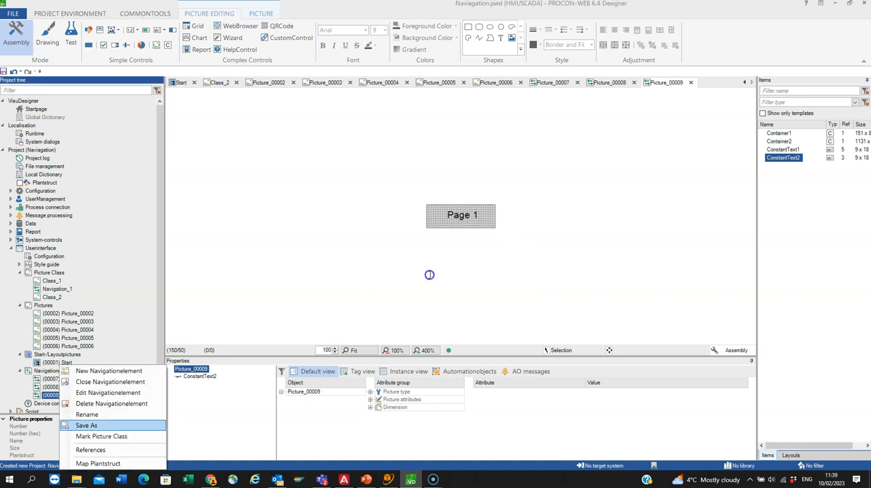
{"action": "key", "text": "Return"}
{"action": "left_click", "coordinate": [435, 274]}
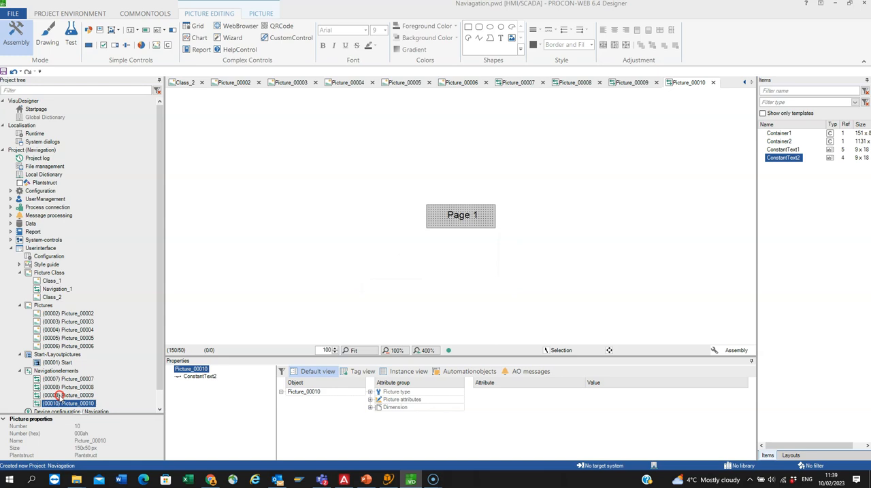
{"action": "right_click", "coordinate": [59, 396]}
{"action": "left_click", "coordinate": [92, 425]}
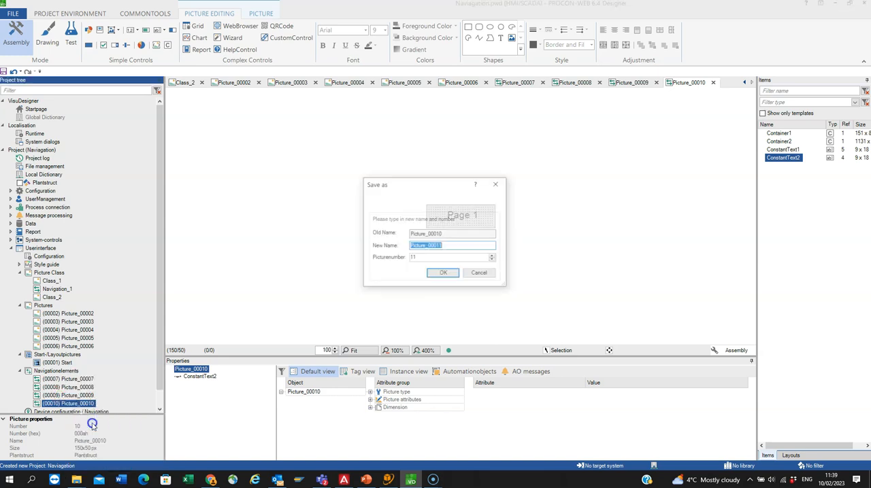
{"action": "left_click", "coordinate": [456, 273]}
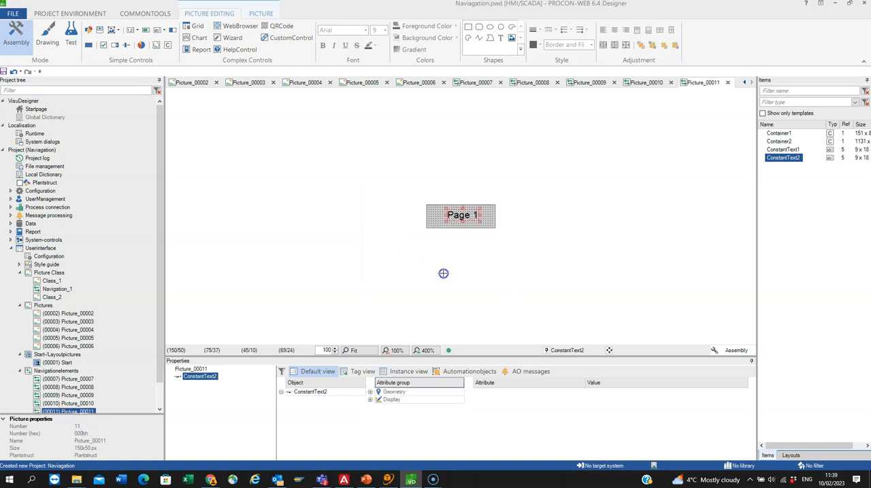
Step: Change the constant text in navigation element Picture_00011 to "Page 5"
{"action": "double_click", "coordinate": [460, 216]}
{"action": "key", "text": "BackSpace"}
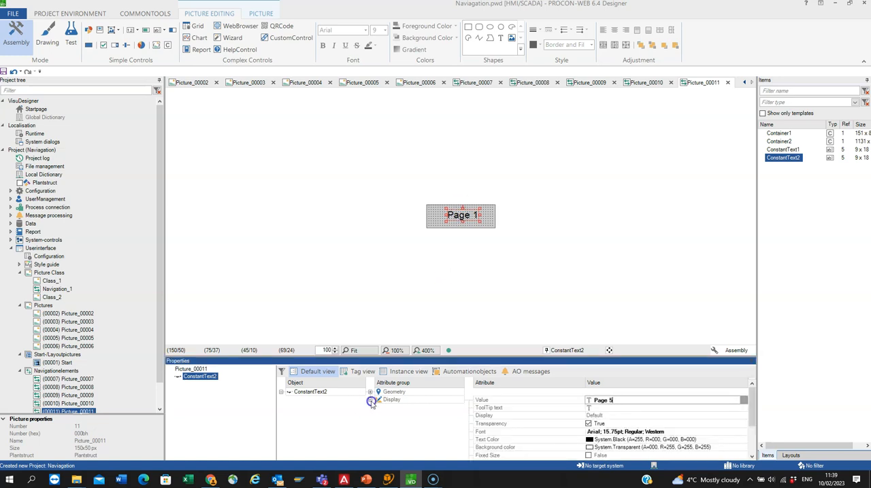
{"action": "key", "text": "Return"}
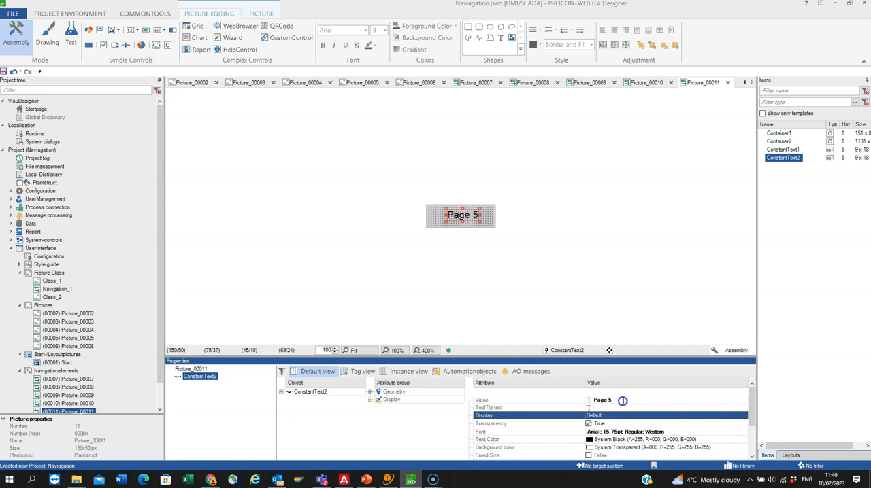
Step: Open navigation element Picture_00010 and change its constant text to "Page 4"
{"action": "double_click", "coordinate": [68, 404]}
{"action": "left_click", "coordinate": [460, 217]}
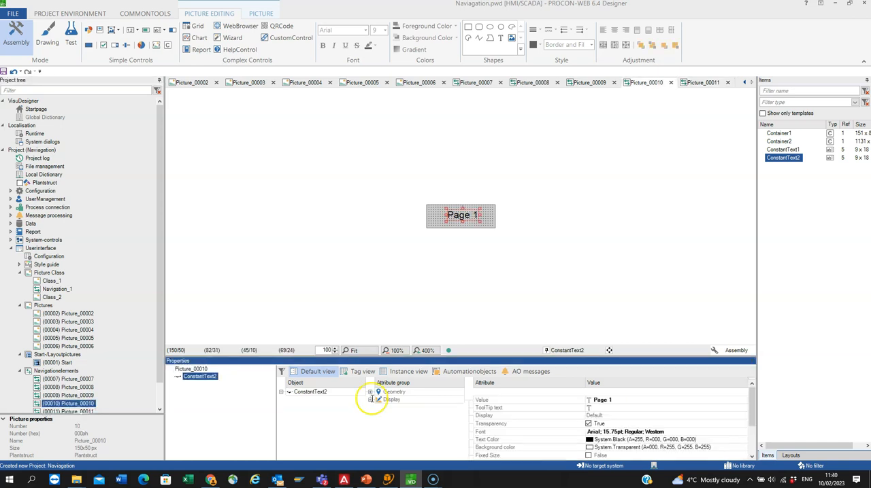
{"action": "left_click", "coordinate": [623, 400]}
{"action": "key", "text": "BackSpace"}
{"action": "type", "text": "4"}
{"action": "left_click", "coordinate": [539, 424]}
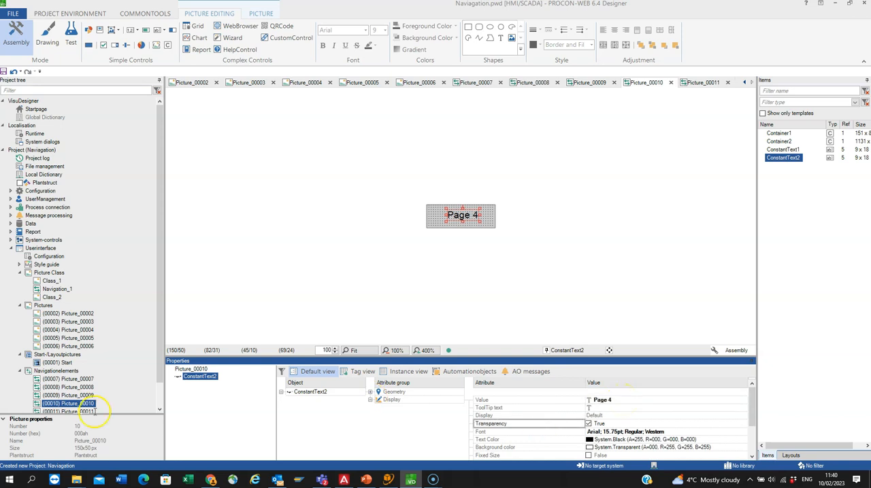
Step: Open navigation element Picture_00009 and change its constant text to "Page 3"
{"action": "double_click", "coordinate": [78, 395]}
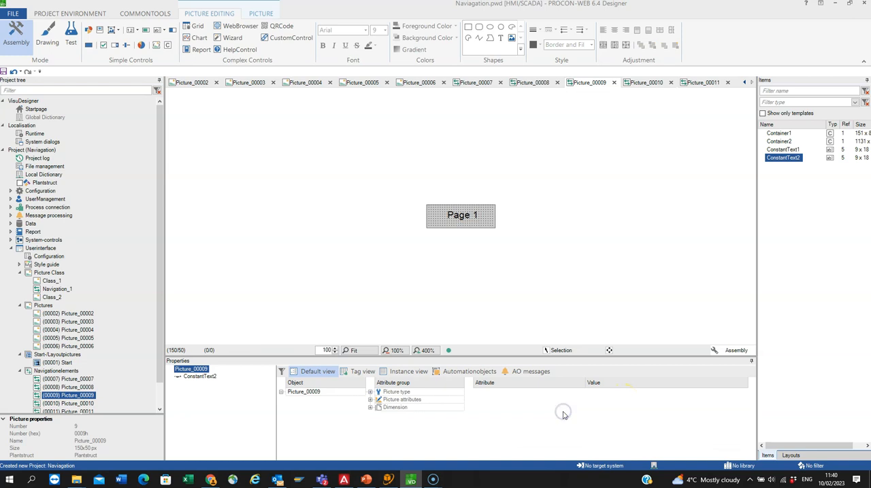
{"action": "left_click", "coordinate": [461, 218]}
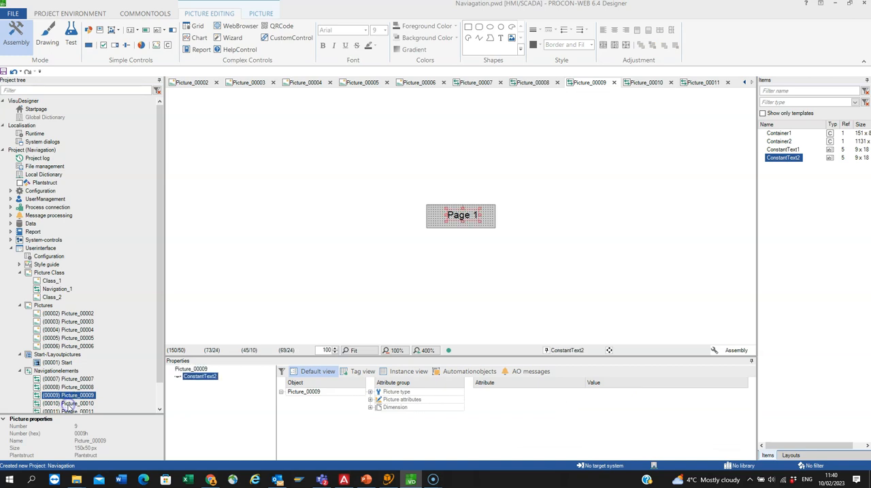
{"action": "left_click", "coordinate": [371, 400]}
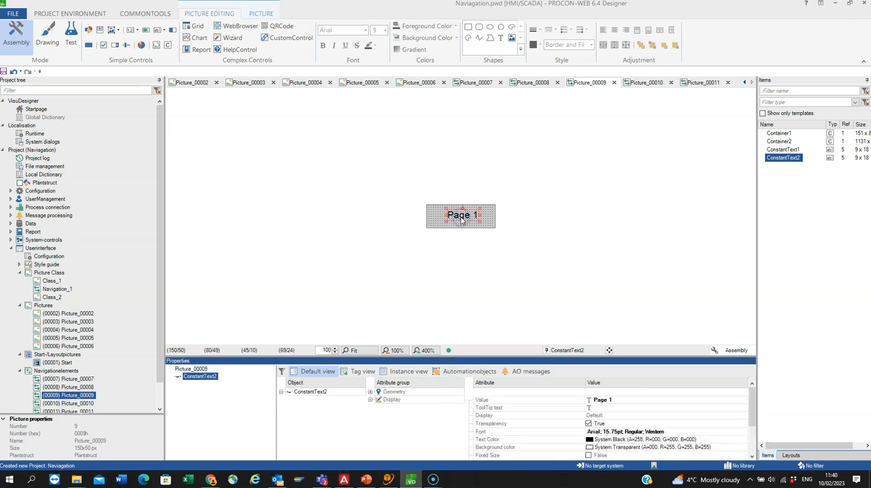
{"action": "left_click", "coordinate": [623, 400]}
{"action": "key", "text": "End"}
{"action": "key", "text": "BackSpace"}
{"action": "key", "text": "Return"}
{"action": "key", "text": "Return"}
{"action": "left_click", "coordinate": [624, 401]}
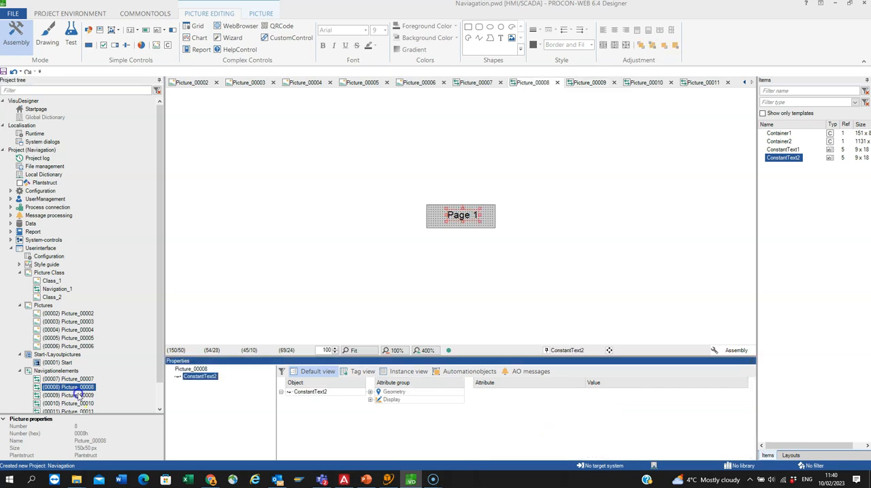
Step: Change the constant text in navigation element Picture_00008 to "Page 2" and deselect it
{"action": "left_click", "coordinate": [369, 400]}
{"action": "double_click", "coordinate": [460, 216]}
{"action": "key", "text": "BackSpace"}
{"action": "key", "text": "Return"}
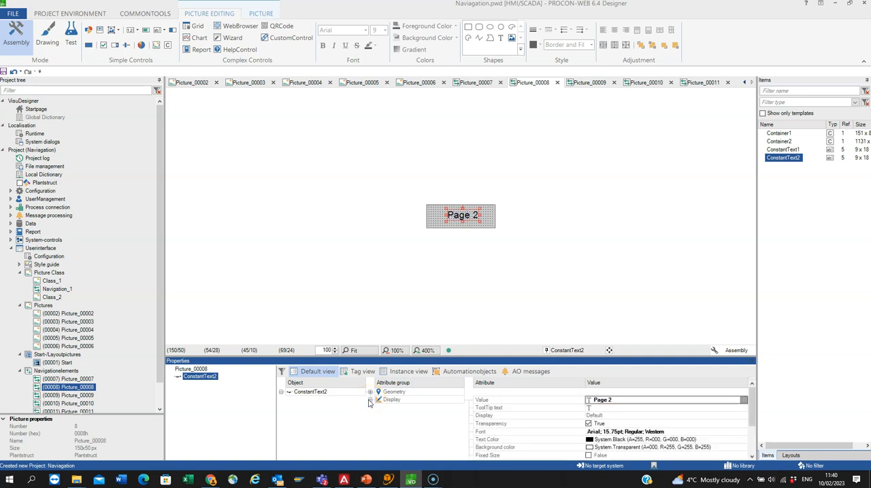
{"action": "key", "text": "Escape"}
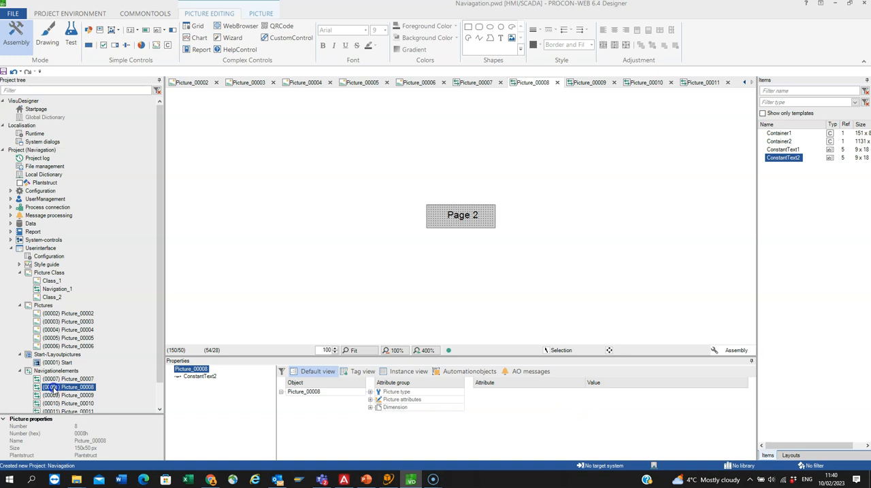
Step: In the device configuration's navigation table, assign the DefaultLayoutInst layout to view 1 of the Start picture
{"action": "left_click_drag", "start_coordinate": [160, 340], "coordinate": [160, 366]}
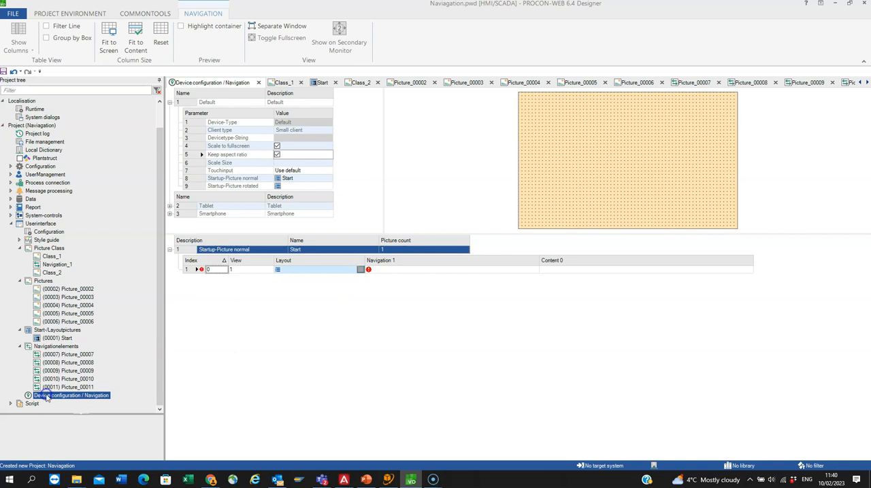
{"action": "left_click", "coordinate": [361, 270]}
{"action": "left_click", "coordinate": [262, 261]}
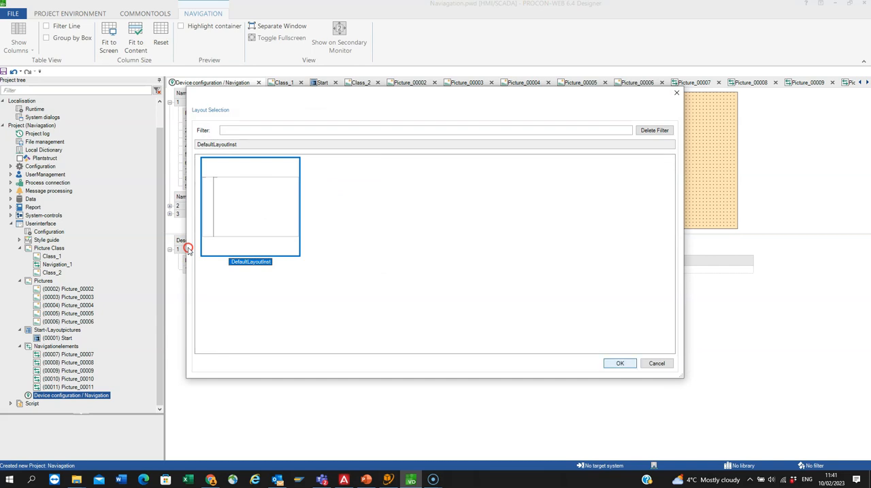
{"action": "key", "text": "Return"}
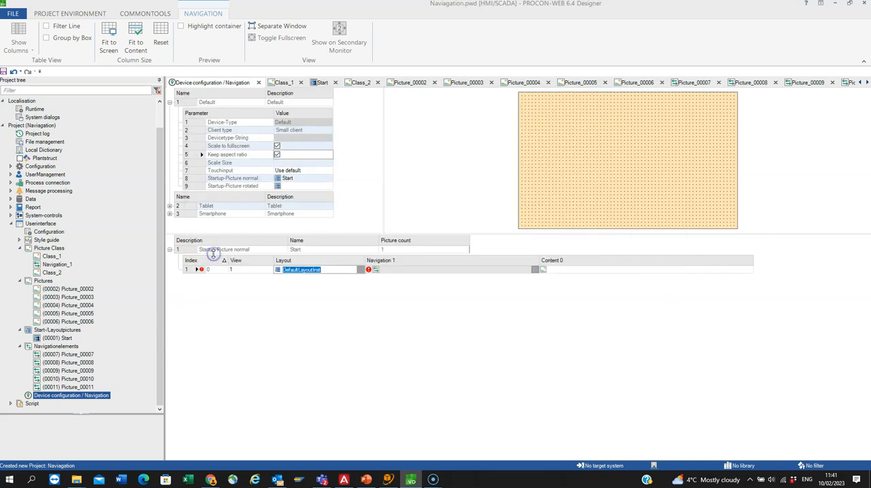
Step: Assign the navigation element Picture_00007 to the navigation container of view 1
{"action": "left_click", "coordinate": [373, 269]}
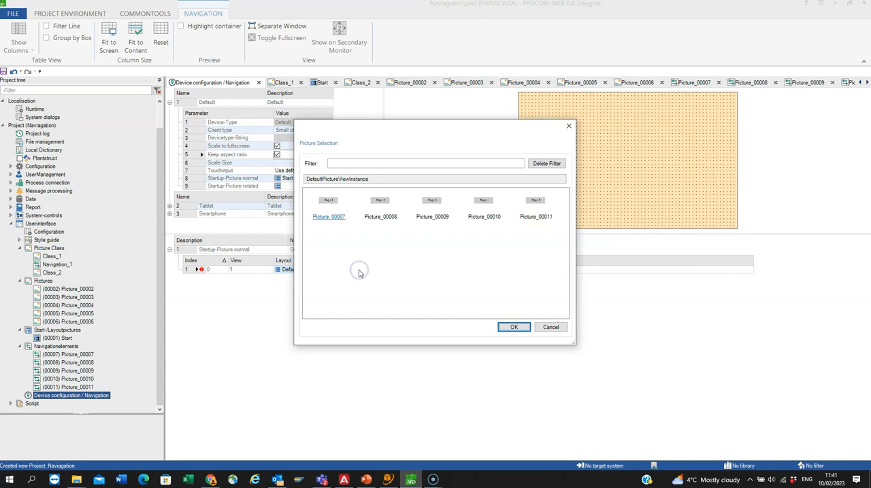
{"action": "left_click", "coordinate": [329, 216]}
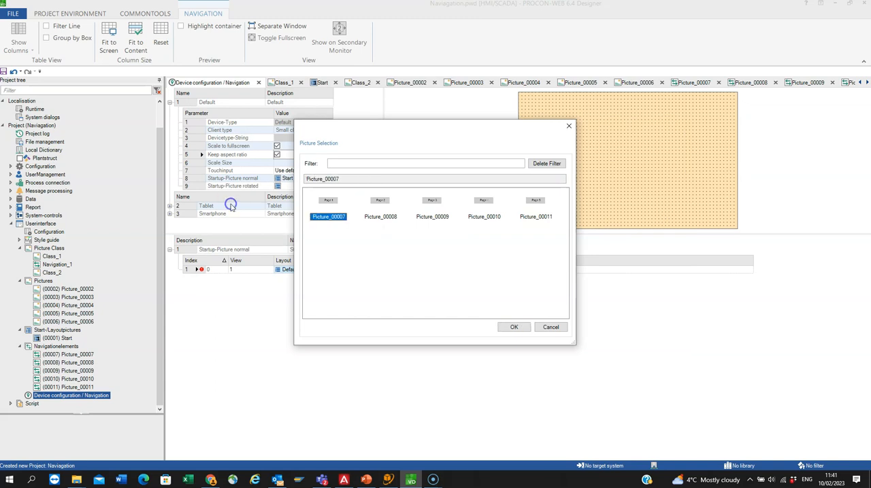
{"action": "left_click", "coordinate": [513, 328]}
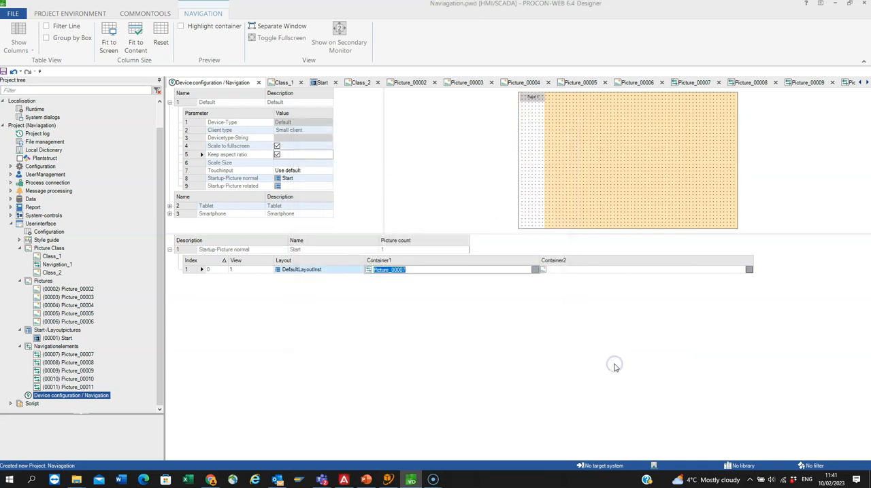
Step: Add Picture_00002 as the used picture in Container2 of view 1
{"action": "left_click", "coordinate": [538, 270]}
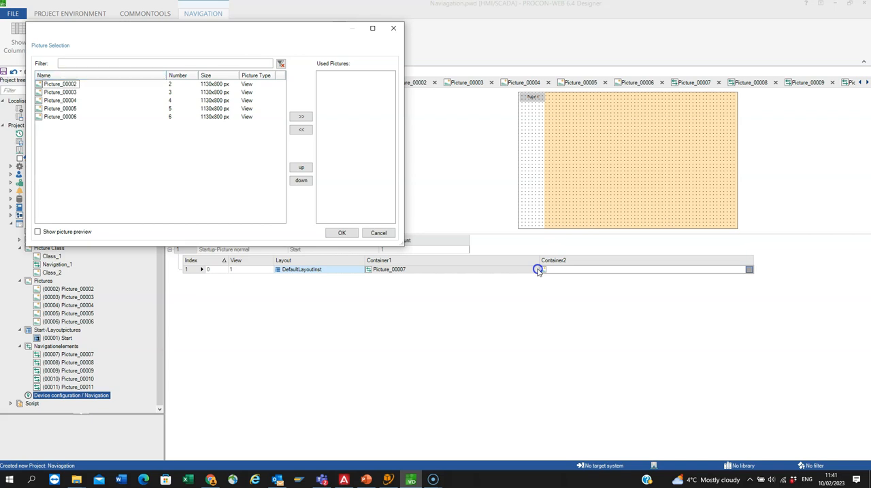
{"action": "left_click", "coordinate": [60, 85]}
{"action": "left_click", "coordinate": [301, 117]}
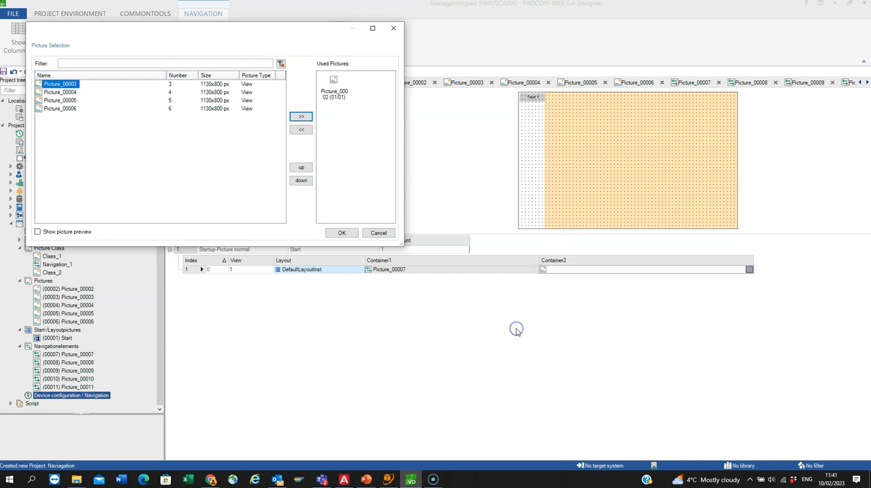
{"action": "left_click", "coordinate": [342, 232]}
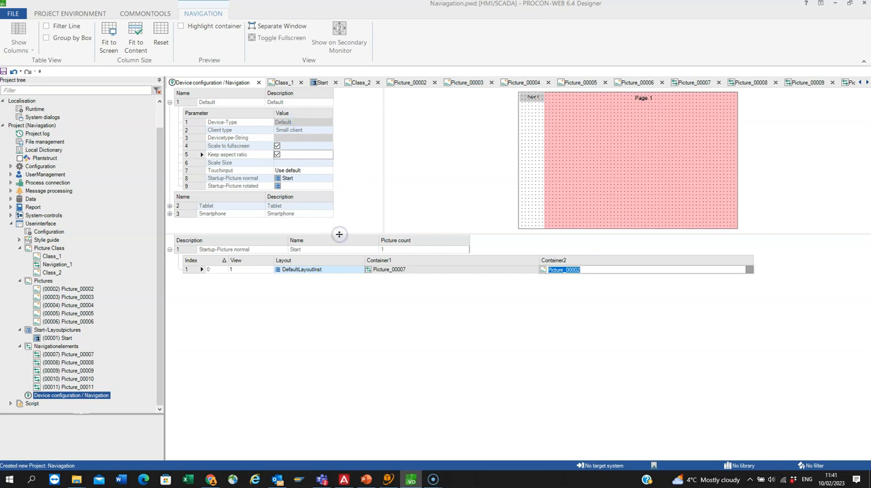
Step: Duplicate the view 1 row of the Start picture in the navigation table four times to create views 2 to 5
{"action": "right_click", "coordinate": [216, 270]}
{"action": "key", "text": "Down"}
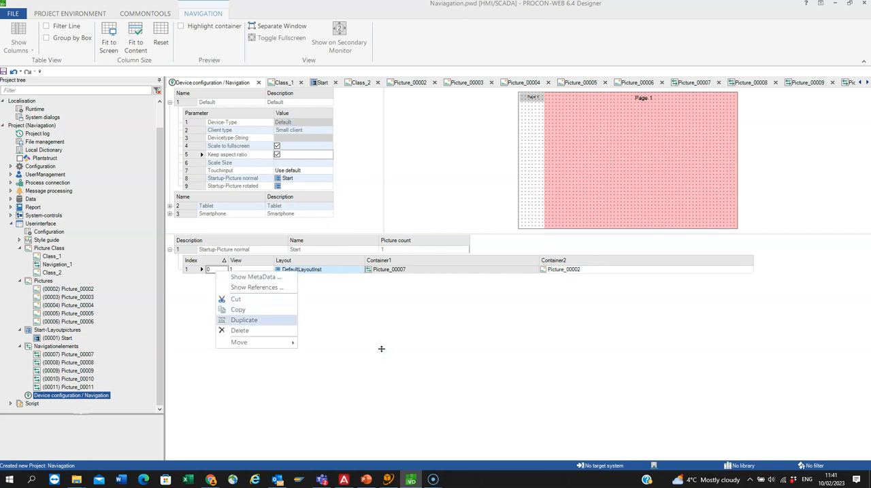
{"action": "key", "text": "Return"}
{"action": "right_click", "coordinate": [214, 279]}
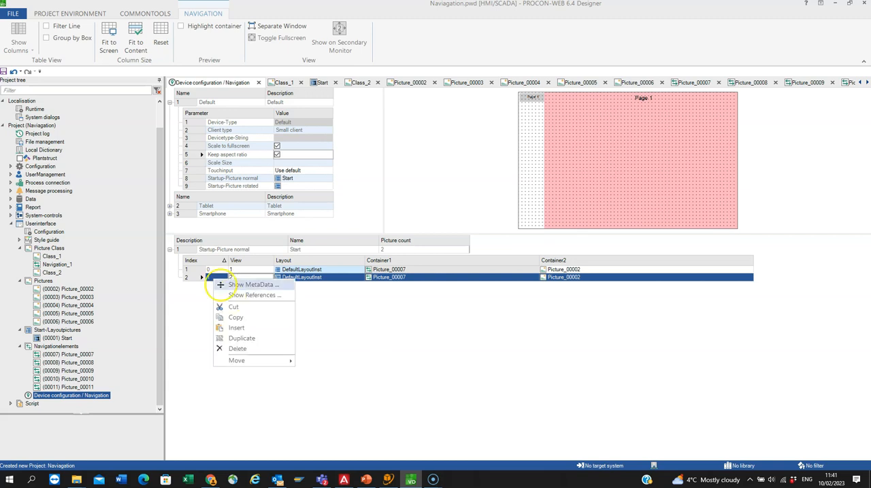
{"action": "left_click", "coordinate": [237, 337]}
{"action": "right_click", "coordinate": [216, 286]}
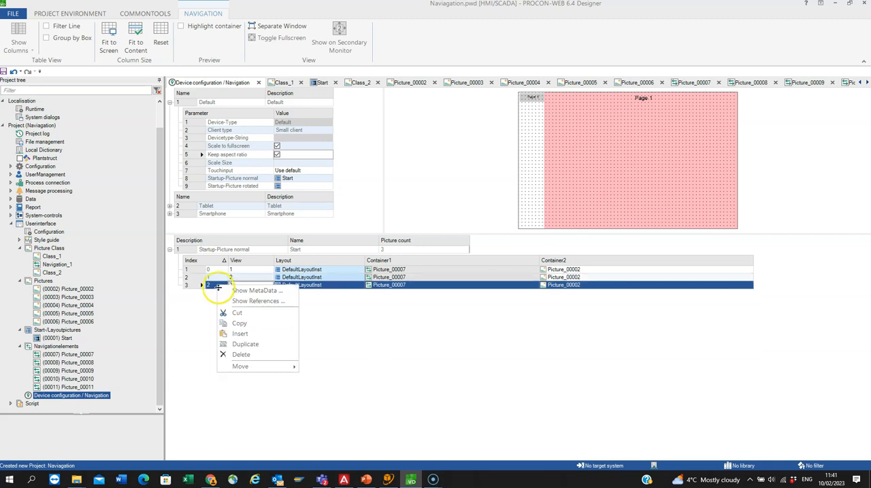
{"action": "key", "text": "Return"}
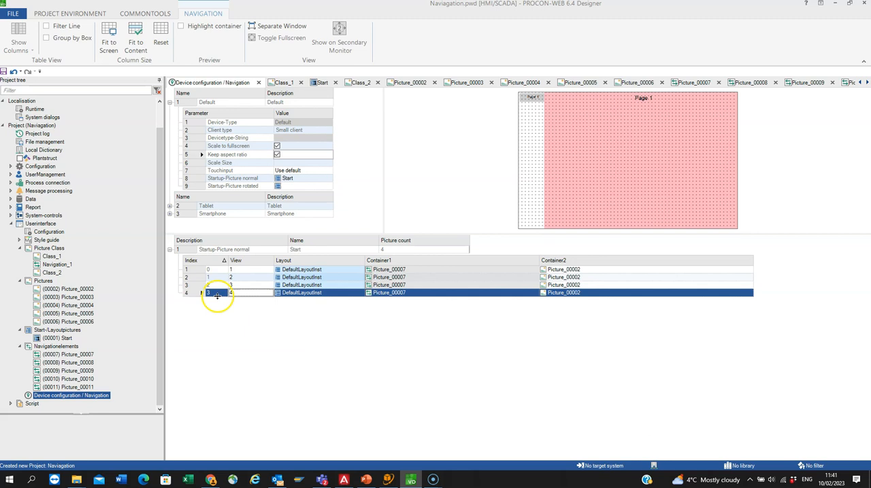
{"action": "right_click", "coordinate": [217, 294]}
{"action": "left_click", "coordinate": [249, 354]}
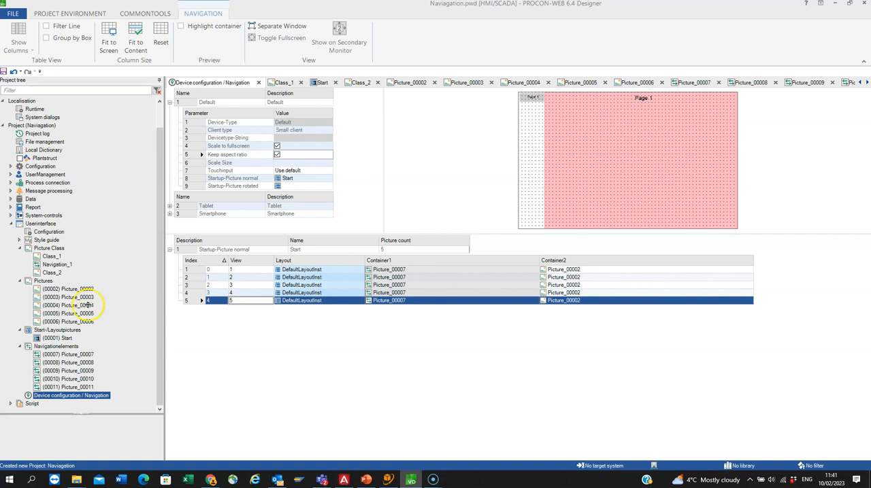
Step: Assign Picture_00003, Picture_00004, Picture_00005 and Picture_00006 to Container2 of views 2 to 5 respectively
{"action": "left_click", "coordinate": [596, 277]}
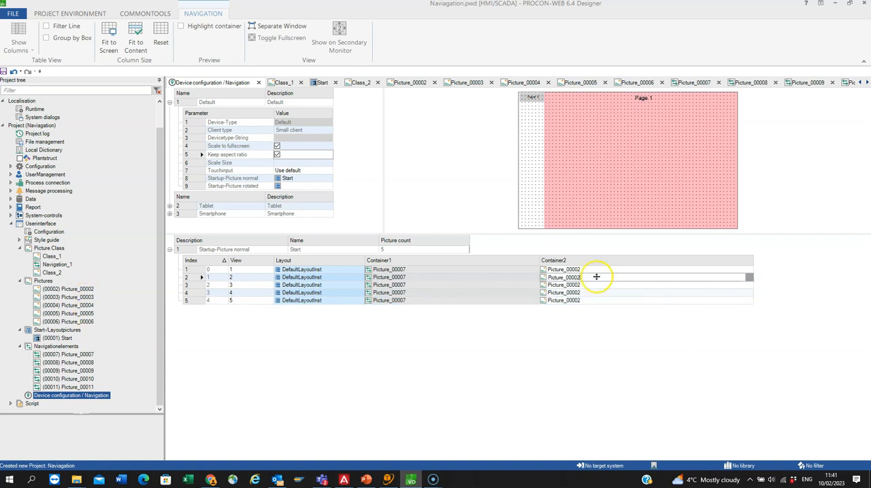
{"action": "type", "text": "3"}
{"action": "key", "text": "Down"}
{"action": "key", "text": "BackSpace"}
{"action": "type", "text": "4"}
{"action": "key", "text": "Down"}
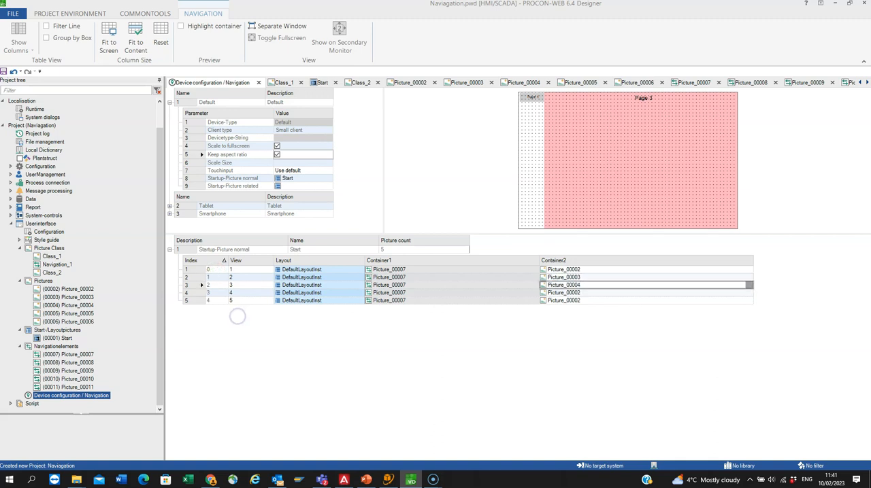
{"action": "key", "text": "BackSpace"}
{"action": "type", "text": "5"}
{"action": "key", "text": "Down"}
{"action": "key", "text": "BackSpace"}
{"action": "type", "text": "6"}
{"action": "key", "text": "Return"}
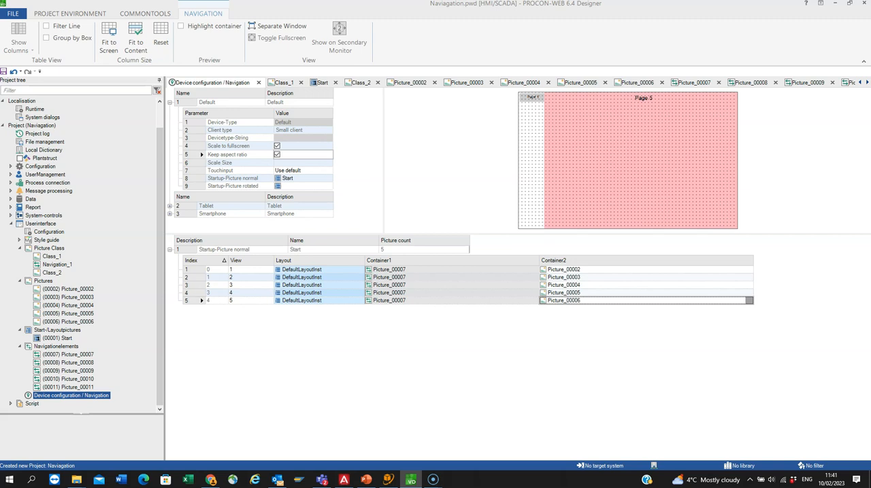
Step: Assign the navigation elements Picture_00008, Picture_00009, Picture_00010 and Picture_00011 to Container1 of views 2 to 5 respectively
{"action": "left_click", "coordinate": [406, 278]}
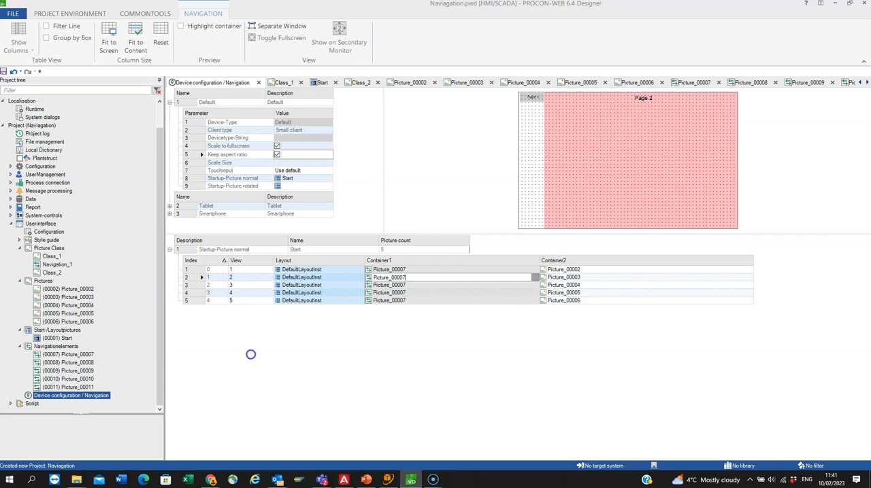
{"action": "key", "text": "BackSpace"}
{"action": "type", "text": "8"}
{"action": "key", "text": "Return"}
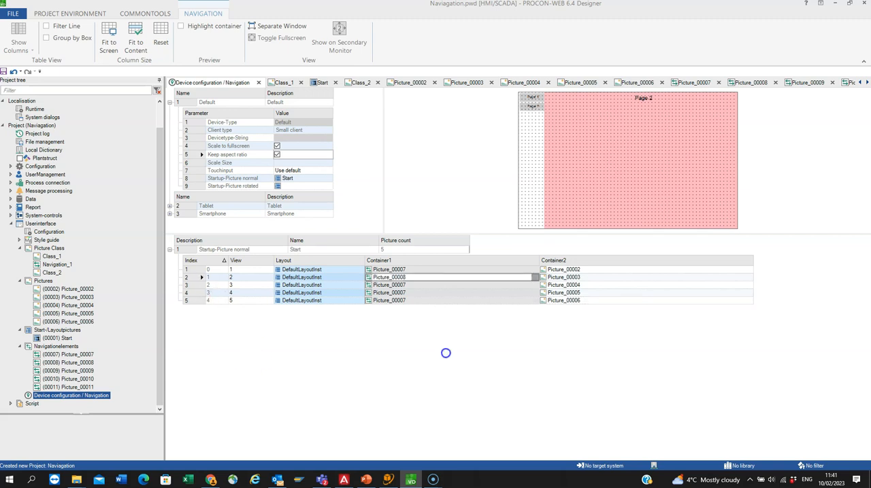
{"action": "key", "text": "BackSpace"}
{"action": "type", "text": "9"}
{"action": "key", "text": "Return"}
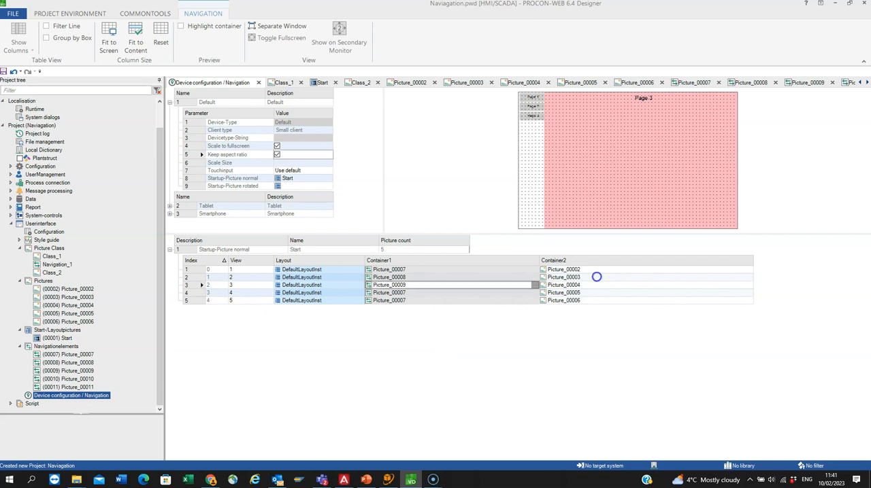
{"action": "key", "text": "BackSpace"}
{"action": "key", "text": "BackSpace"}
{"action": "type", "text": "10"}
{"action": "key", "text": "Return"}
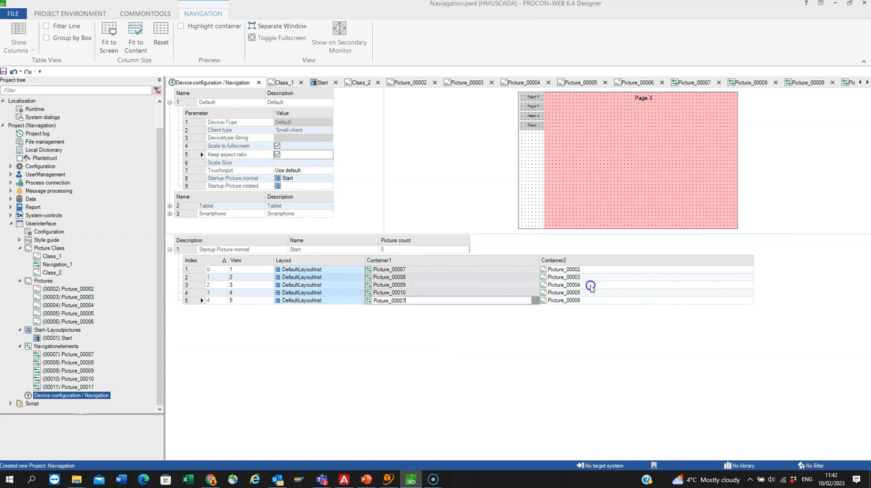
{"action": "type", "text": "11"}
{"action": "key", "text": "Return"}
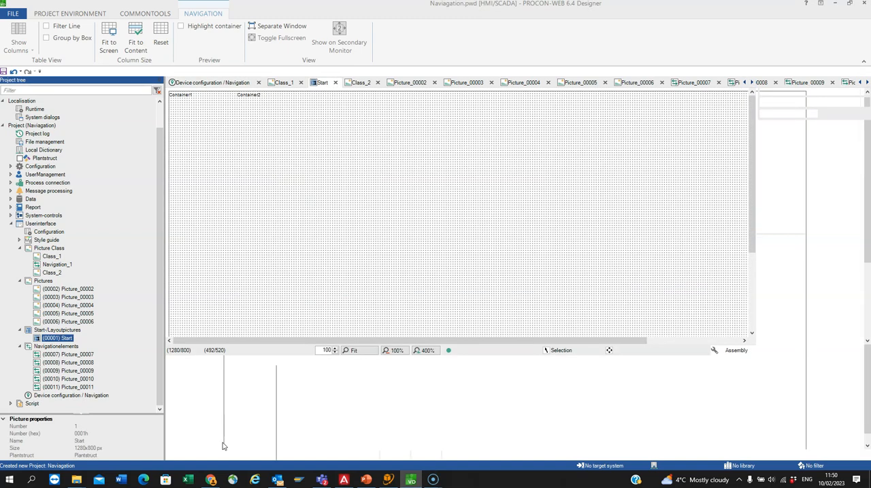
Step: Set the background color of Container1 in the Start picture to System.PaleGreen
{"action": "double_click", "coordinate": [194, 161]}
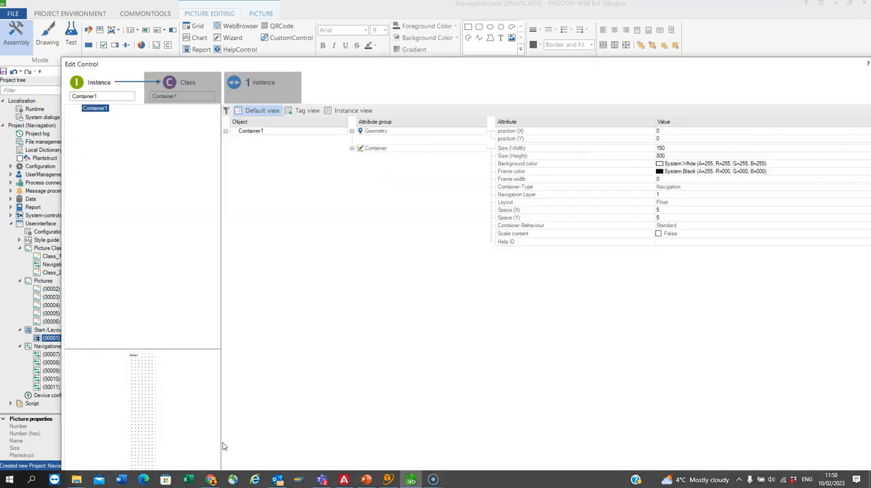
{"action": "left_click_drag", "start_coordinate": [725, 64], "coordinate": [612, 61]}
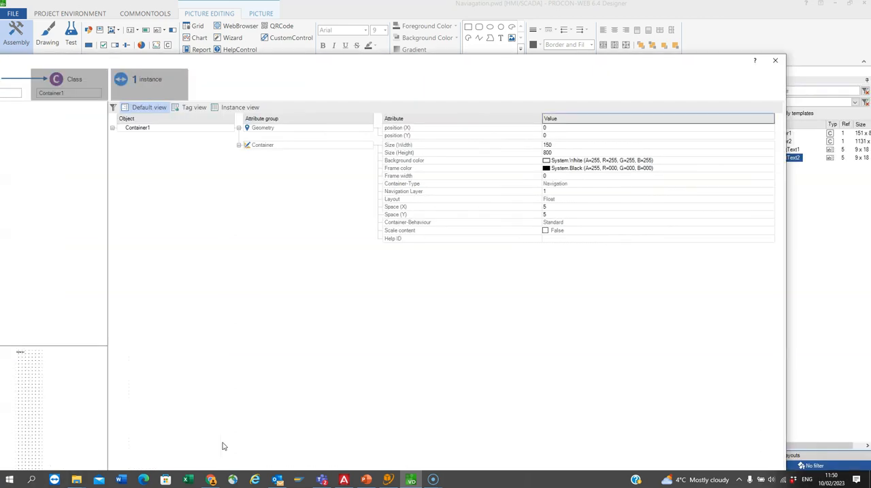
{"action": "left_click", "coordinate": [770, 161]}
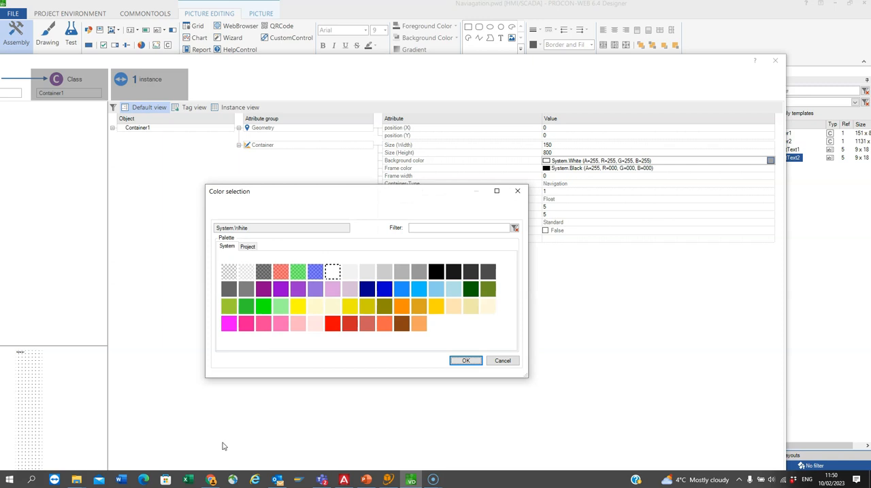
{"action": "left_click", "coordinate": [280, 306]}
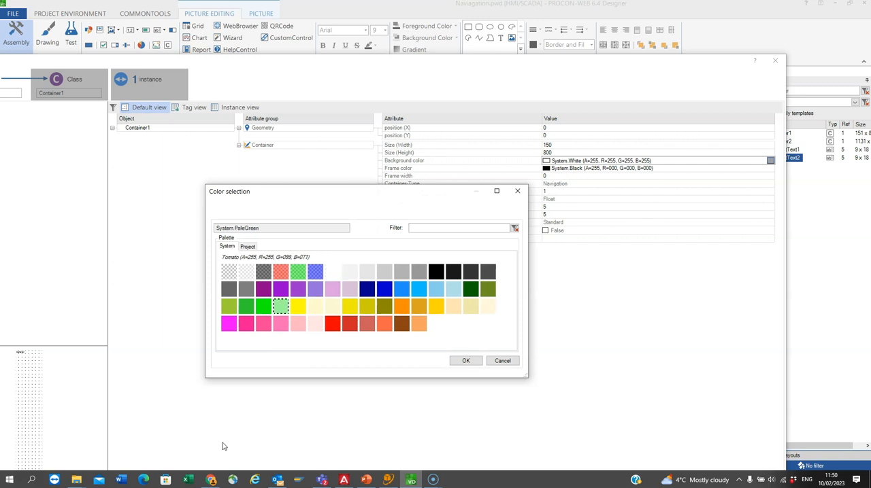
{"action": "left_click", "coordinate": [466, 361]}
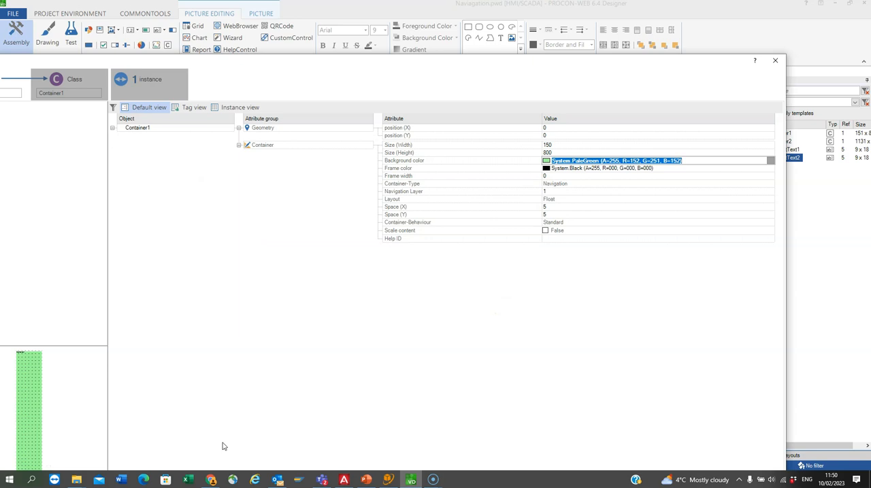
Step: Change the background color of Container1 in the Start picture to the pale cream color of the system palette
{"action": "left_click", "coordinate": [770, 160]}
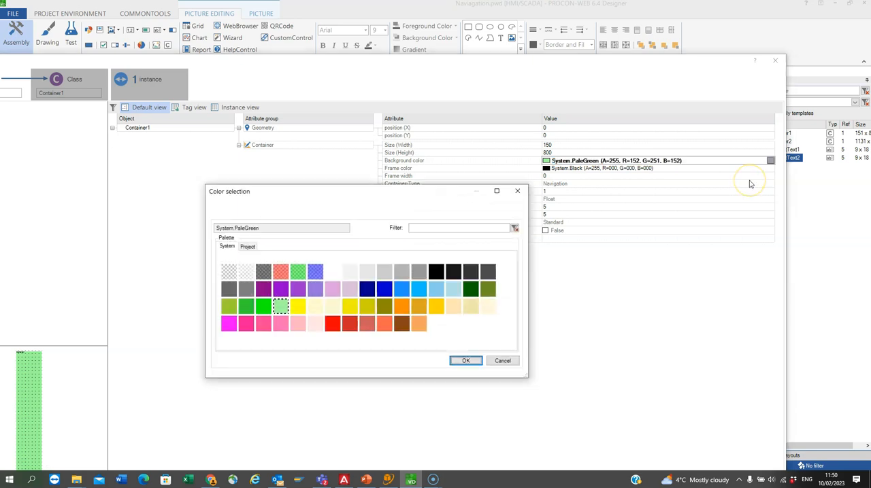
{"action": "left_click", "coordinate": [487, 306]}
{"action": "left_click", "coordinate": [466, 362]}
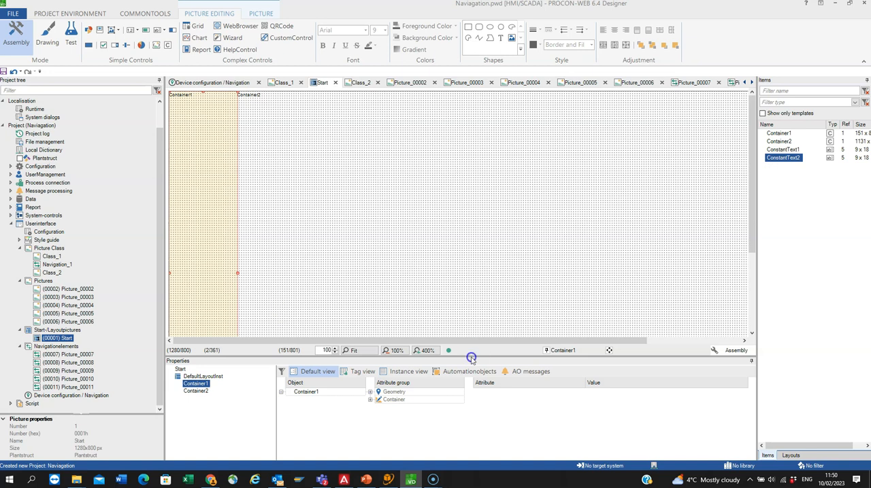
Step: Examine the page pictures Picture_00002 to Picture_00006 and the navigation elements Picture_00007 to Picture_00011 one after another
{"action": "double_click", "coordinate": [68, 289]}
{"action": "double_click", "coordinate": [68, 297]}
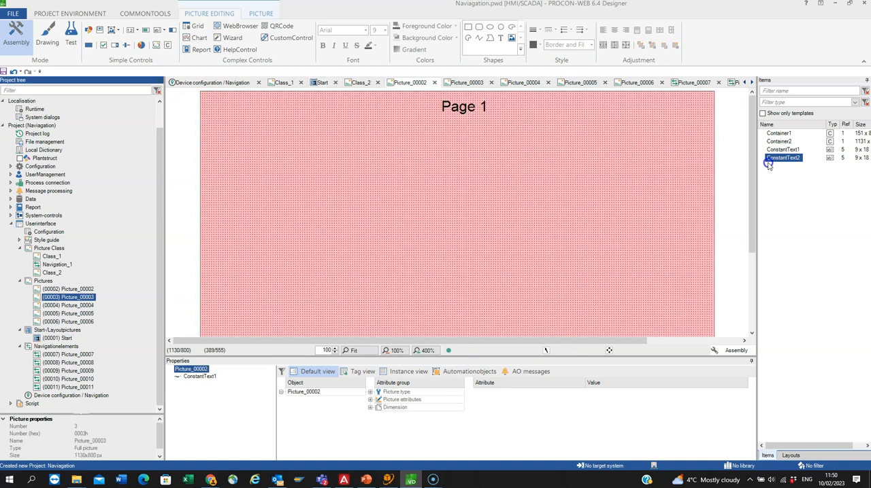
{"action": "double_click", "coordinate": [68, 305]}
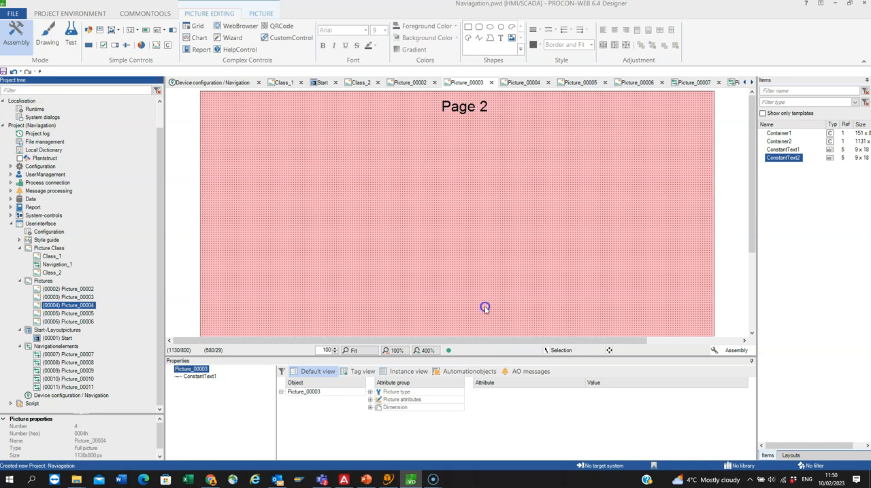
{"action": "double_click", "coordinate": [68, 314]}
{"action": "double_click", "coordinate": [68, 322]}
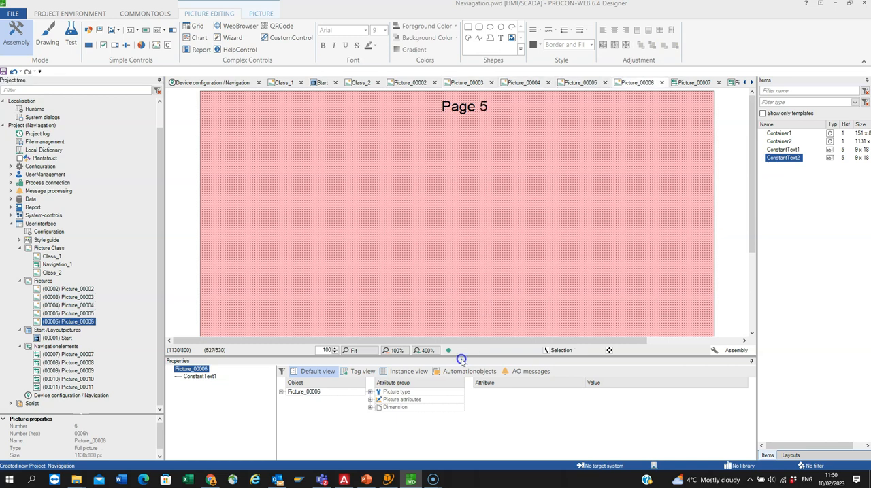
{"action": "double_click", "coordinate": [68, 354]}
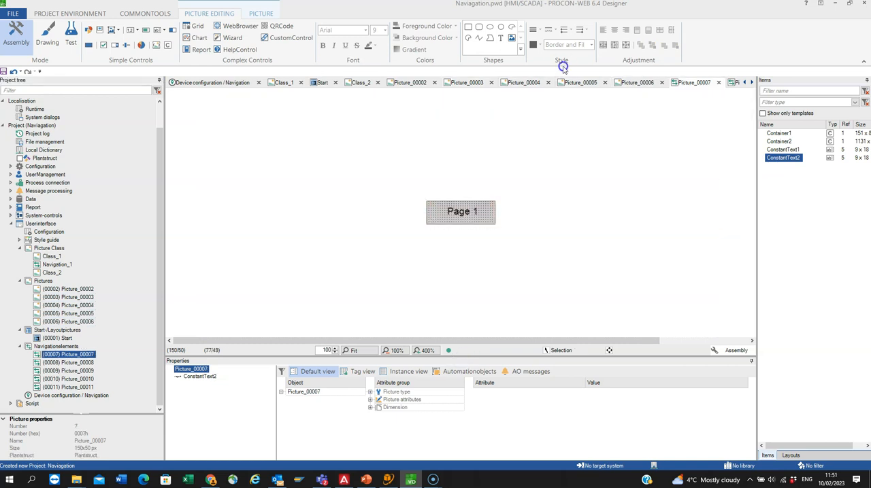
{"action": "double_click", "coordinate": [68, 363]}
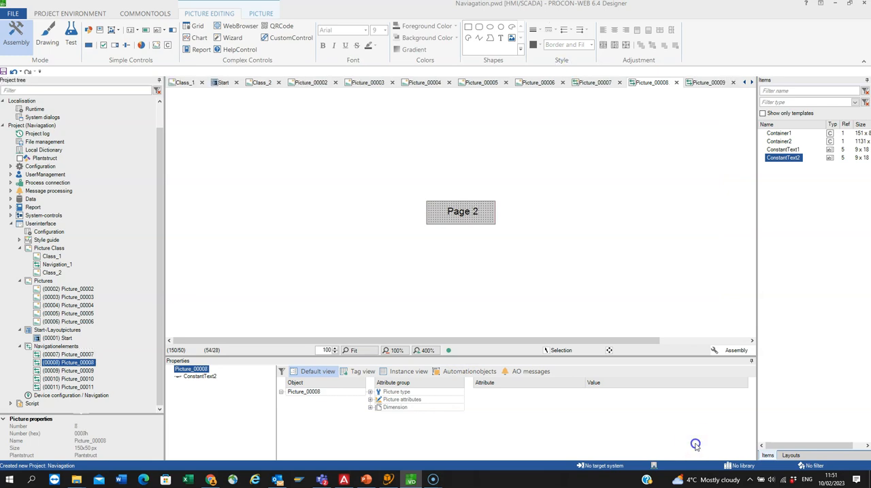
{"action": "double_click", "coordinate": [68, 371]}
{"action": "double_click", "coordinate": [68, 379]}
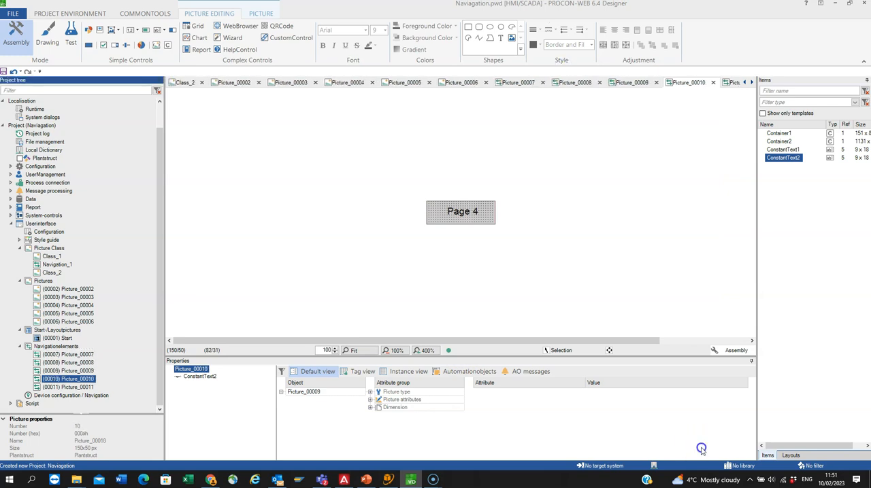
{"action": "double_click", "coordinate": [68, 387]}
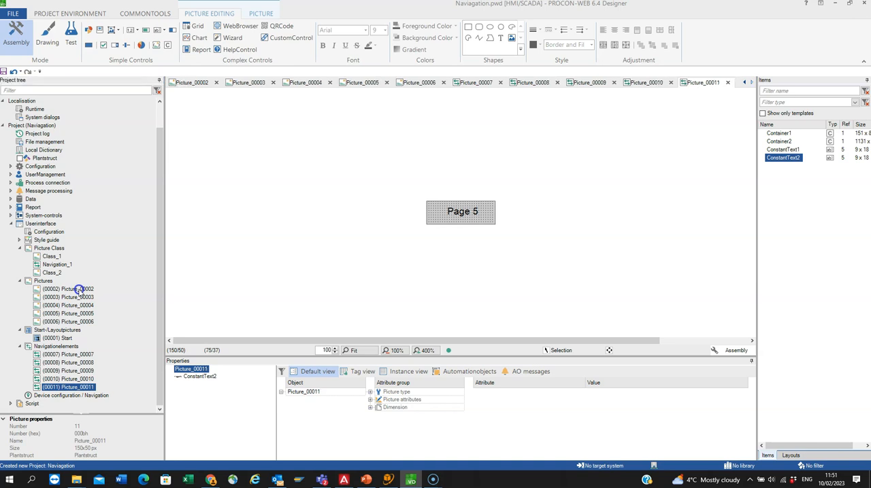
Step: Enlarge the layout preview in the device configuration and create the runtime for the Naviagation project
{"action": "double_click", "coordinate": [71, 395]}
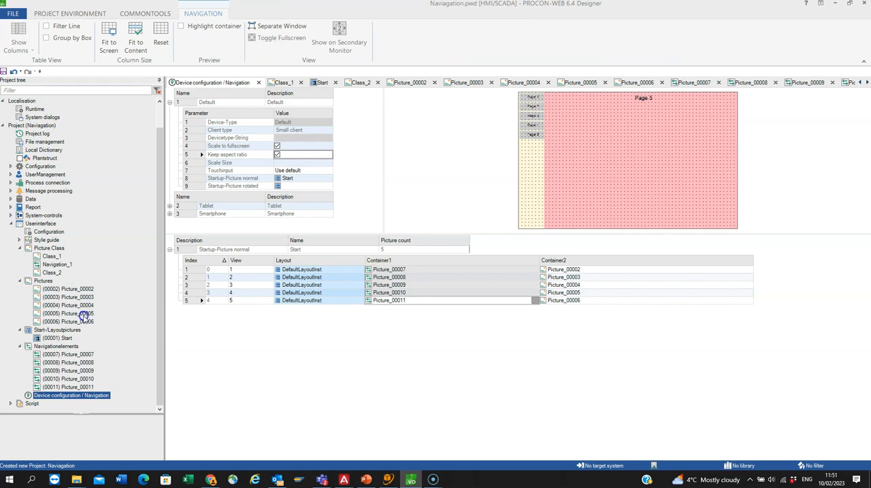
{"action": "left_click_drag", "start_coordinate": [85, 323], "coordinate": [78, 354]}
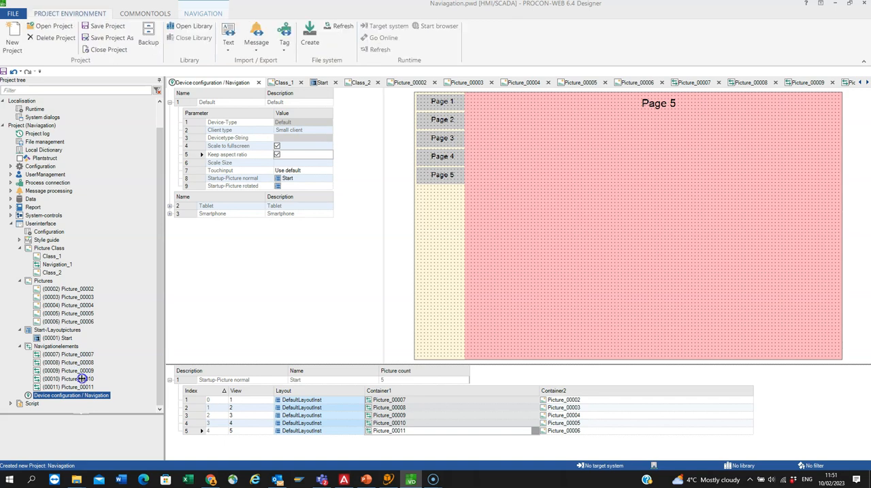
{"action": "left_click", "coordinate": [310, 36]}
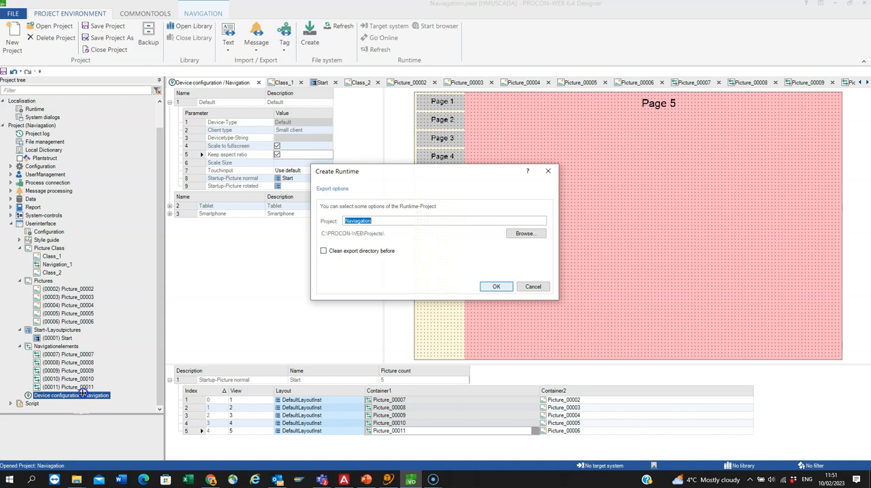
{"action": "key", "text": "Return"}
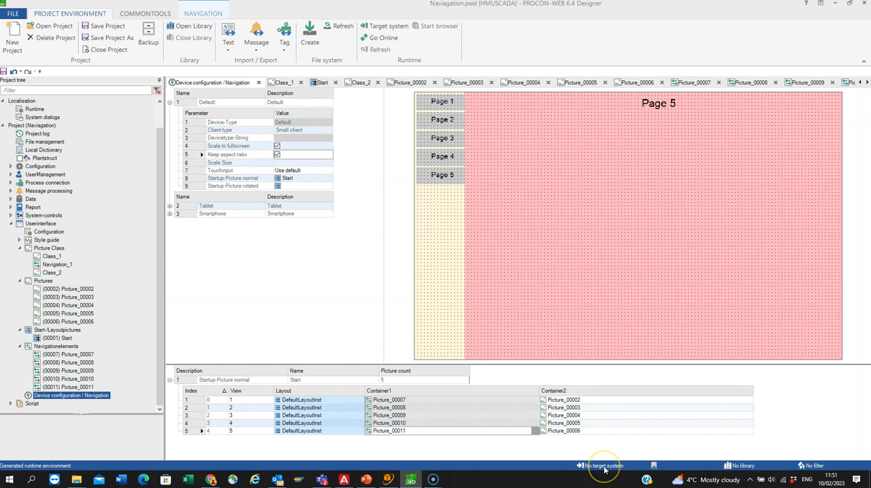
Step: Set UK10015 as the target system's hostname, scan for it and accept it as the project's target
{"action": "left_click", "coordinate": [583, 466]}
{"action": "left_click", "coordinate": [379, 28]}
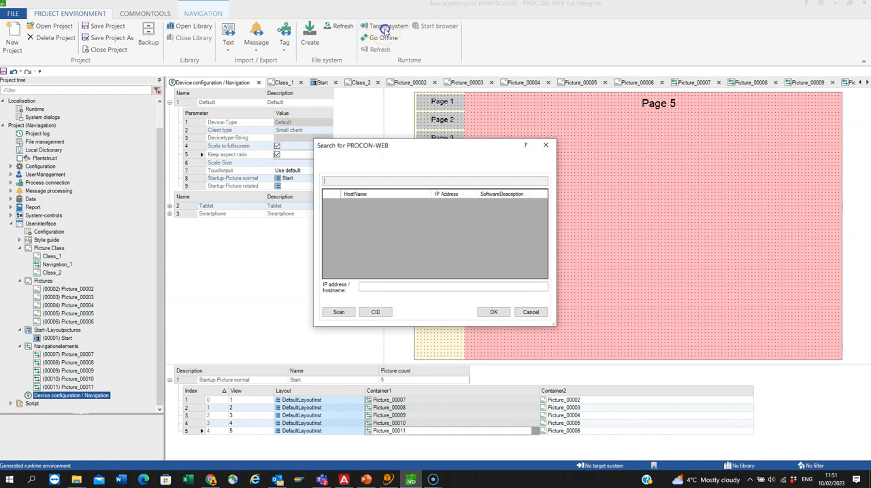
{"action": "left_click", "coordinate": [386, 287]}
{"action": "type", "text": "UK10015"}
{"action": "left_click", "coordinate": [403, 296]}
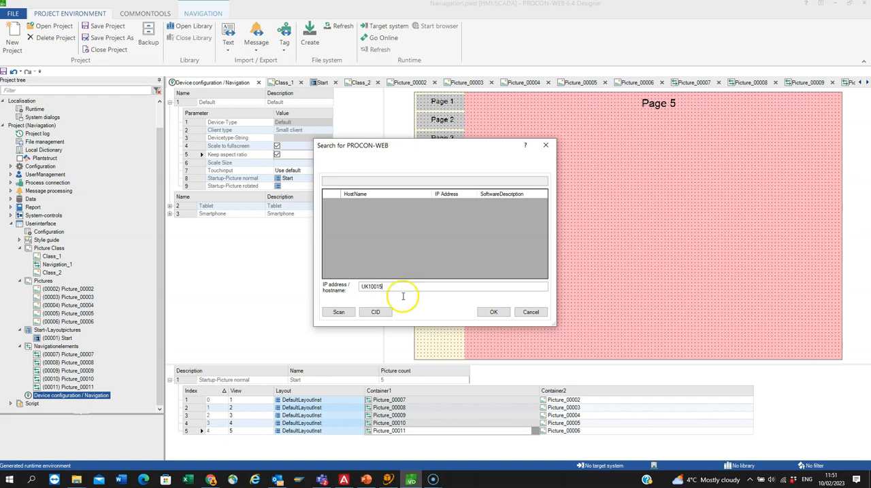
{"action": "key", "text": "Tab"}
{"action": "key", "text": "Return"}
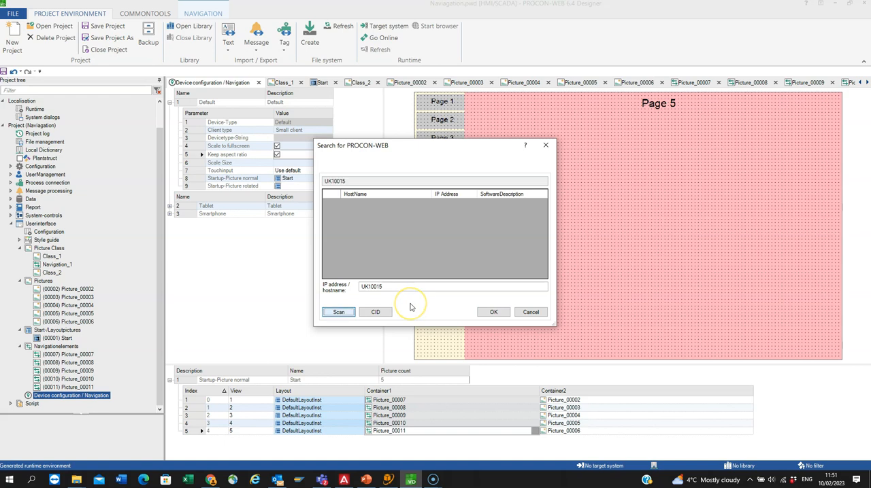
{"action": "left_click", "coordinate": [334, 314]}
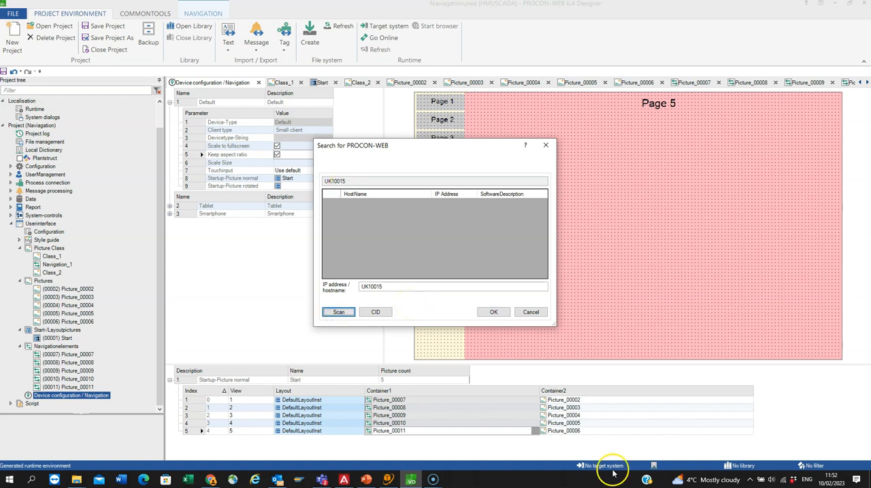
{"action": "left_click", "coordinate": [484, 311]}
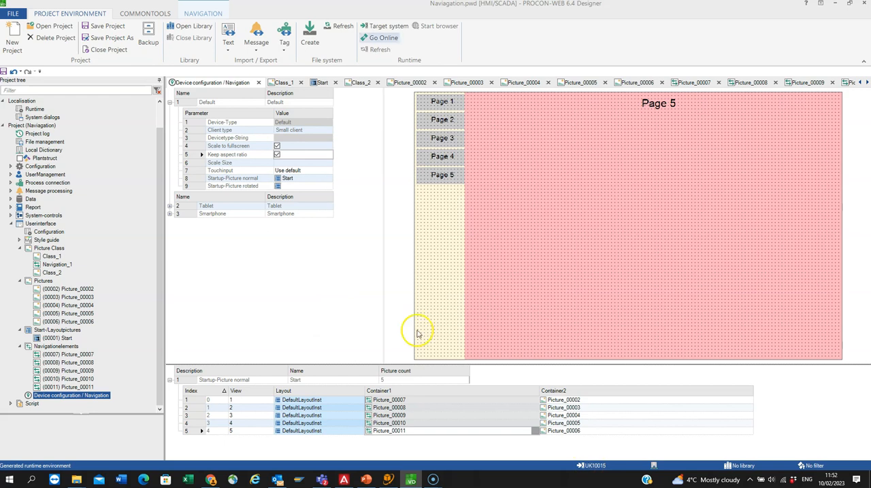
Step: Go online with the target system, leaving the password field empty, and update its runtime to the current designer project
{"action": "left_click", "coordinate": [382, 38]}
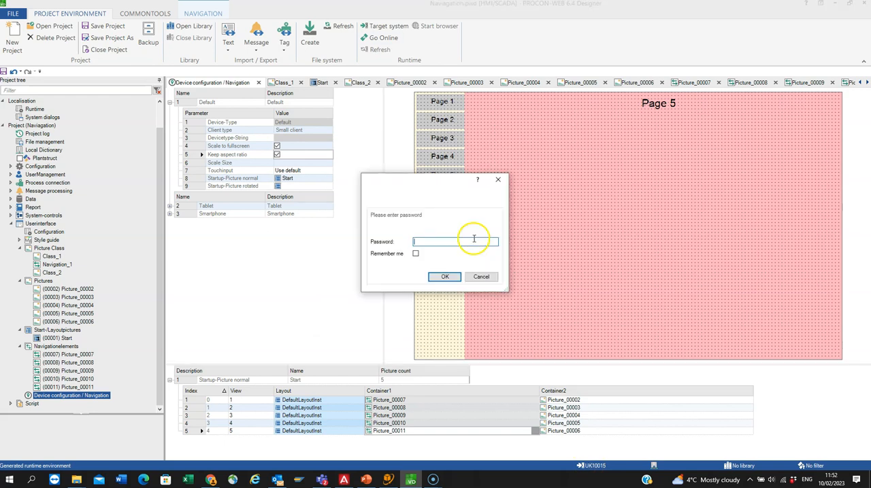
{"action": "left_click", "coordinate": [443, 277]}
{"action": "left_click", "coordinate": [438, 277]}
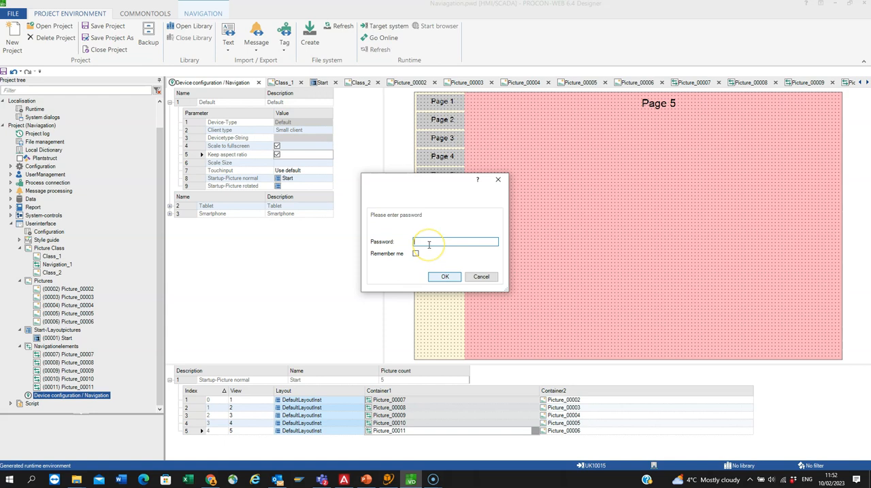
{"action": "left_click", "coordinate": [440, 276]}
{"action": "left_click", "coordinate": [439, 276]}
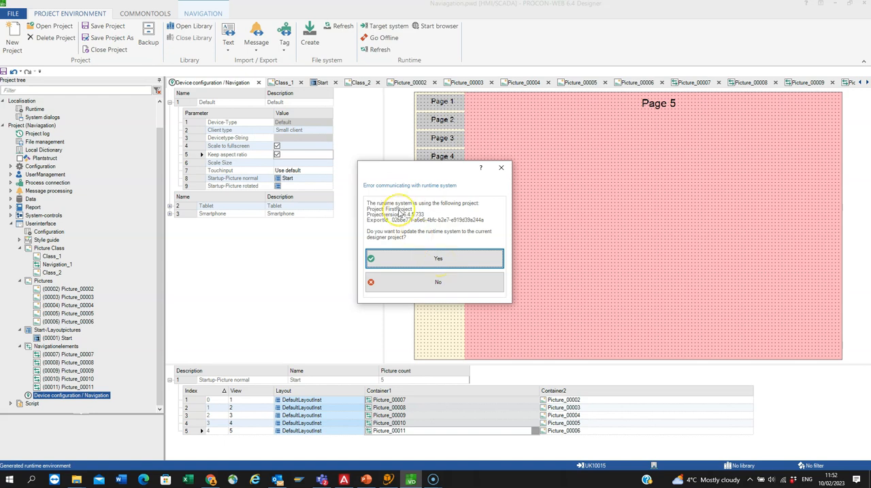
{"action": "left_click", "coordinate": [438, 259]}
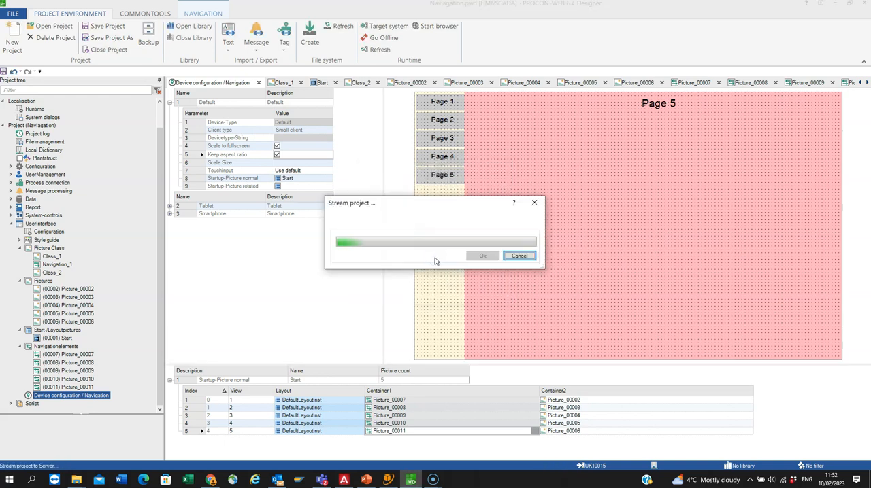
{"action": "left_click", "coordinate": [483, 256]}
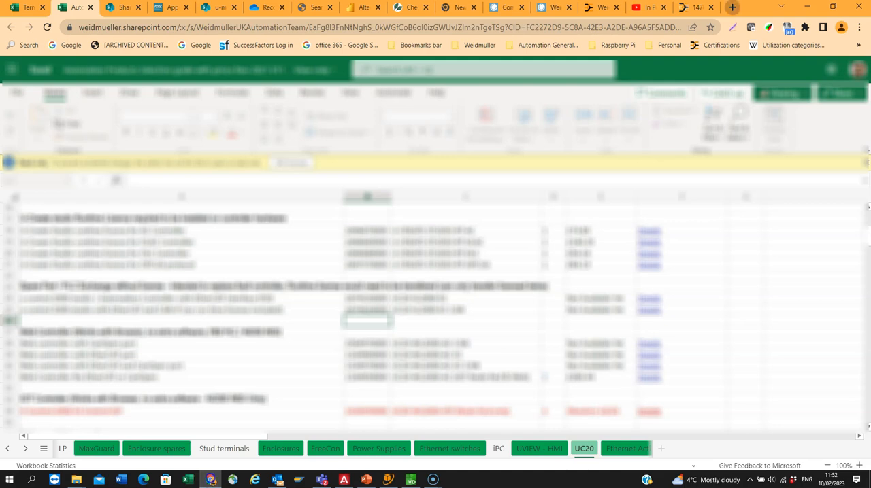
Step: Switch to Chrome and load the project's runtime page at uk10015:16700 in a new tab
{"action": "left_click", "coordinate": [732, 7]}
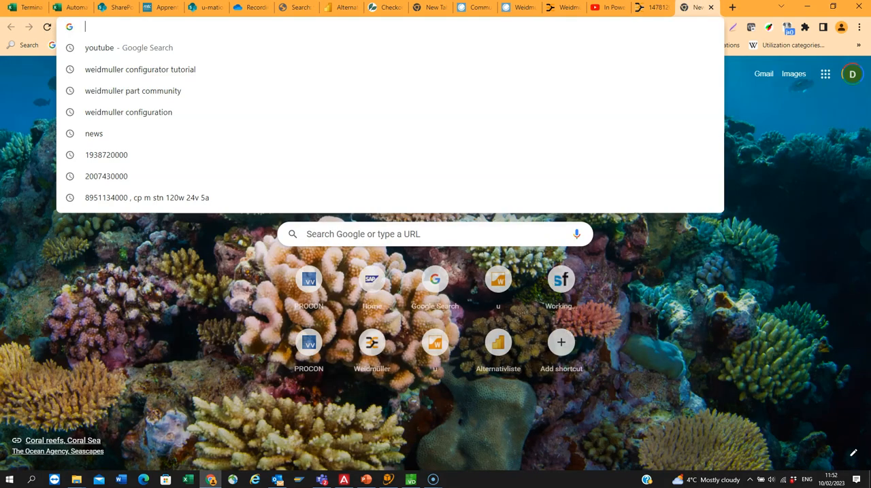
{"action": "type", "text": "uk"}
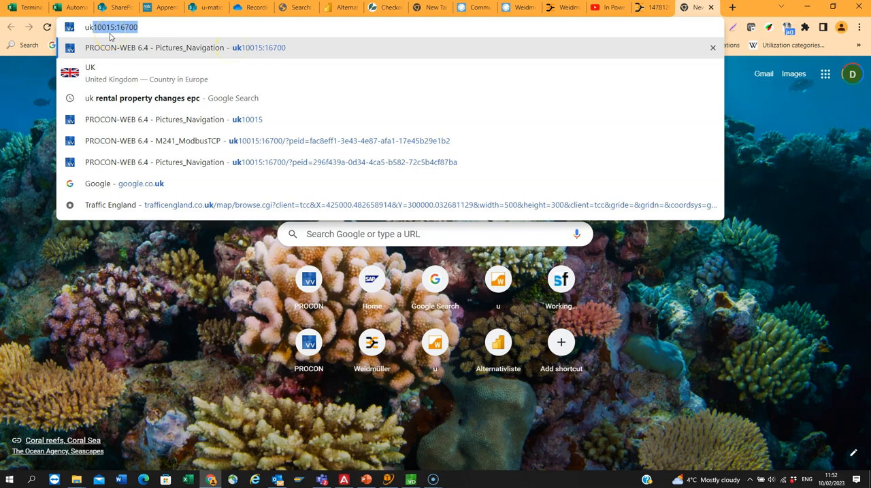
{"action": "left_click", "coordinate": [150, 30]}
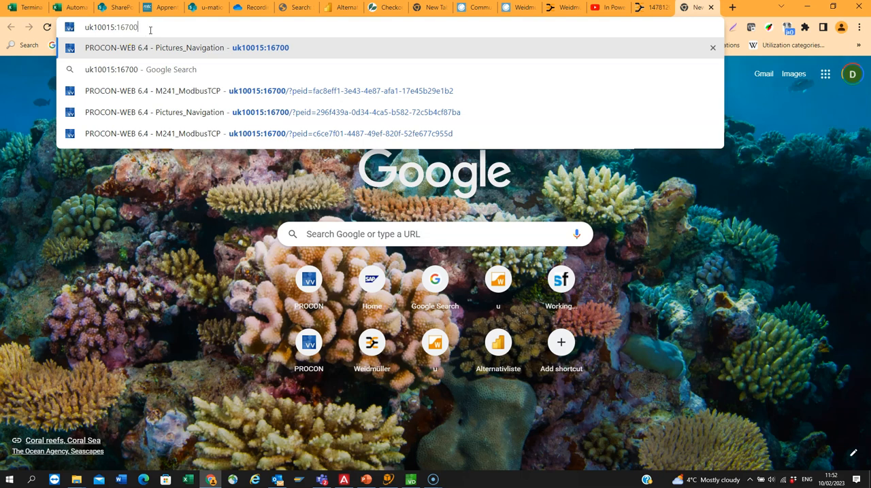
{"action": "key", "text": "Return"}
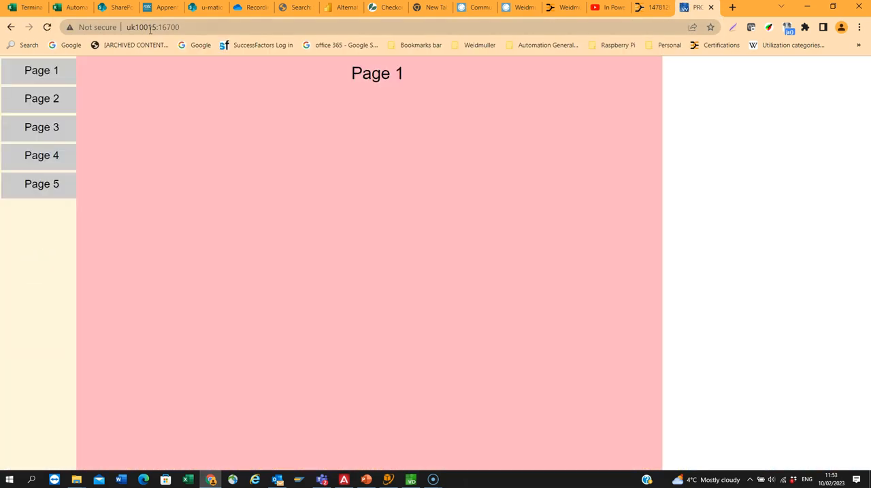
Step: Test the Page 1 to Page 5 navigation buttons in the running project by switching repeatedly between the pages
{"action": "left_click", "coordinate": [160, 93]}
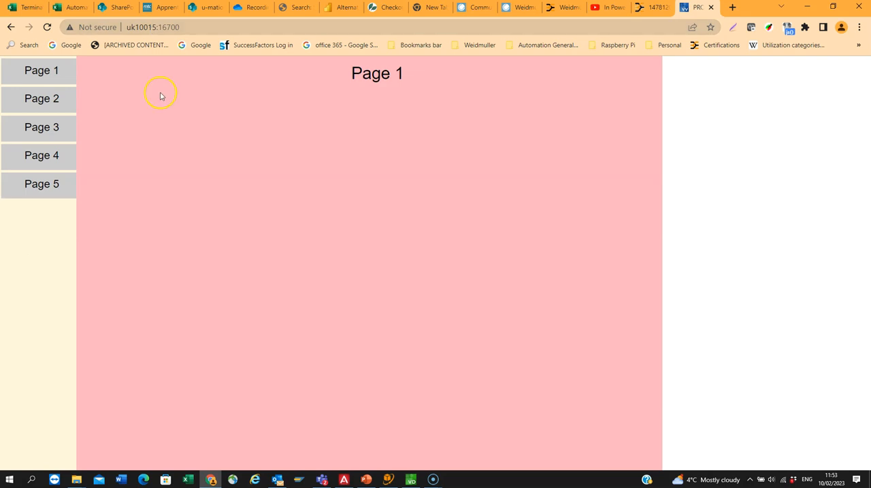
{"action": "left_click", "coordinate": [50, 97]}
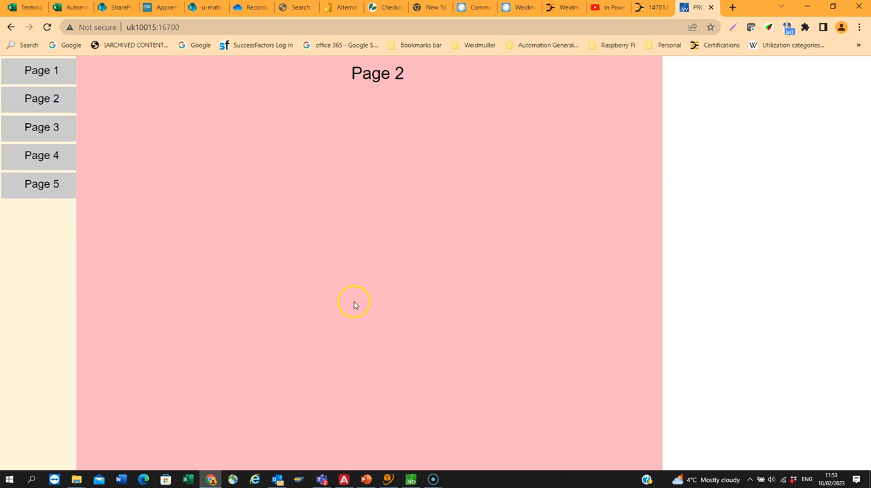
{"action": "left_click", "coordinate": [48, 129]}
{"action": "left_click", "coordinate": [50, 157]}
{"action": "left_click", "coordinate": [45, 185]}
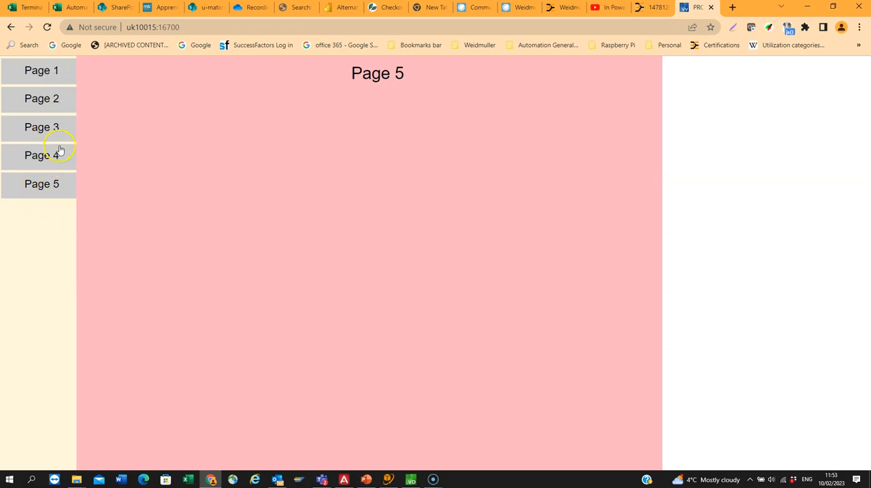
{"action": "left_click", "coordinate": [38, 153]}
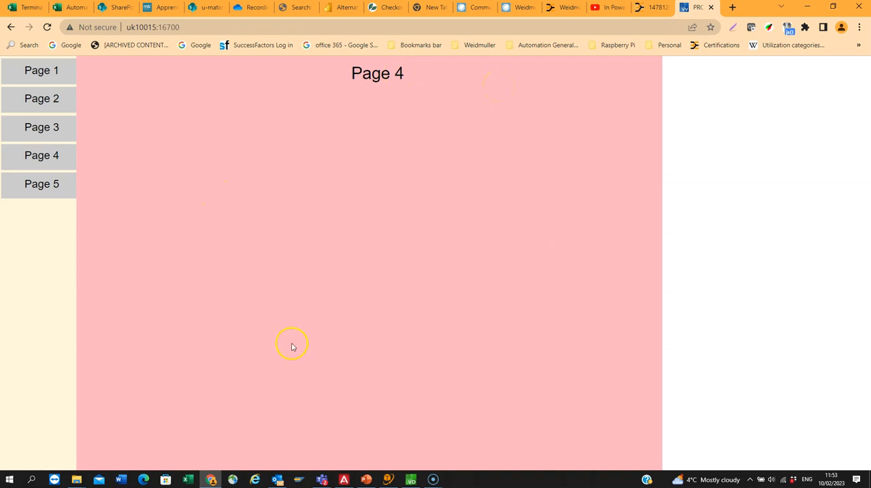
{"action": "left_click", "coordinate": [72, 109]}
{"action": "left_click", "coordinate": [47, 71]}
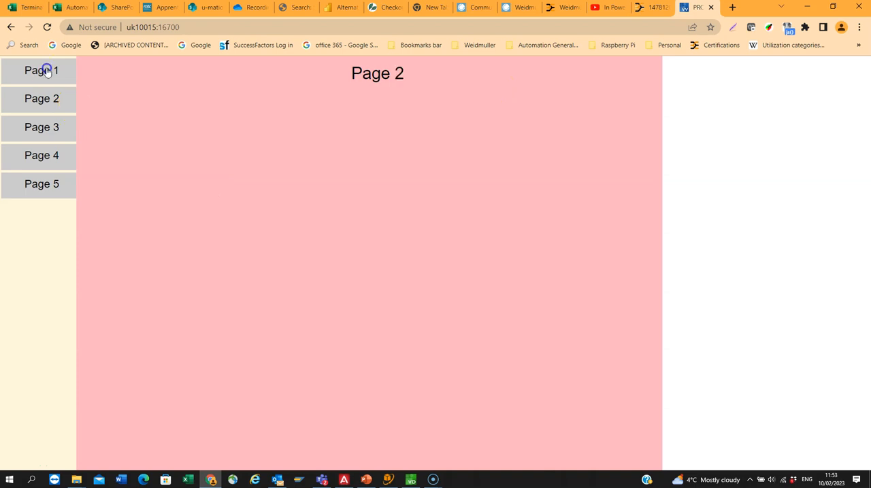
{"action": "left_click", "coordinate": [42, 98]}
{"action": "left_click", "coordinate": [44, 127]}
{"action": "left_click", "coordinate": [47, 156]}
{"action": "left_click", "coordinate": [48, 185]}
{"action": "left_click", "coordinate": [43, 157]}
{"action": "left_click", "coordinate": [43, 121]}
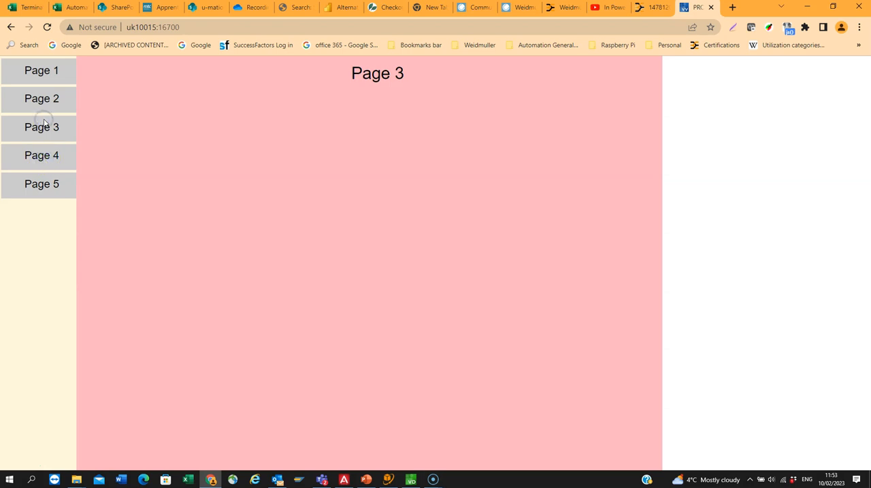